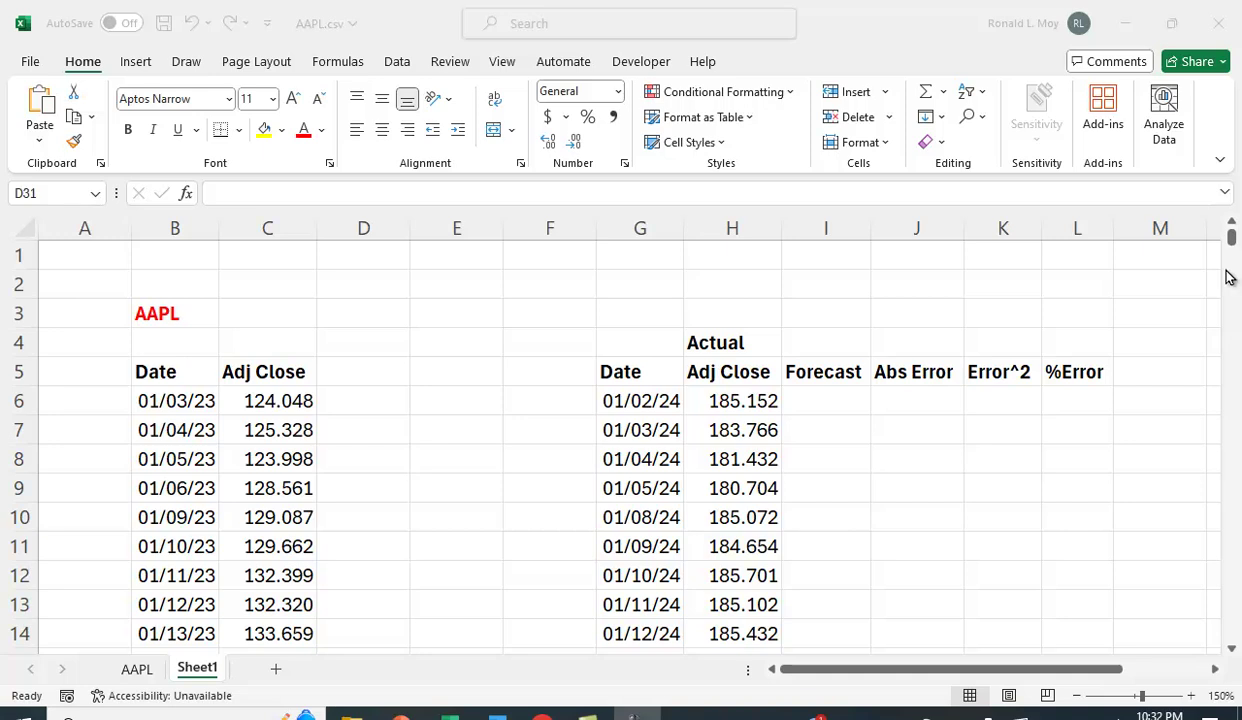
Step: Select the 2023 dates and adjusted closes in B6:C255 and insert a plain scatter chart
left_click(172, 401)
left_click_drag(175, 401, 277, 405)
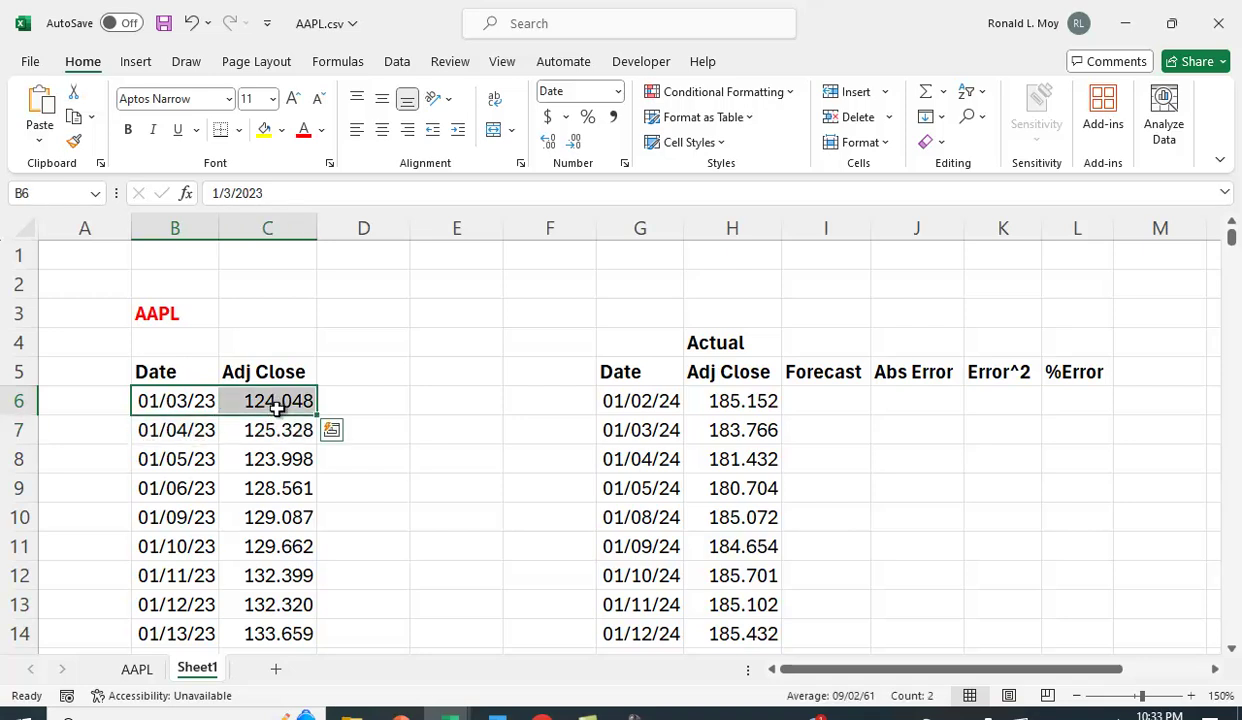
key("ctrl+shift+Down")
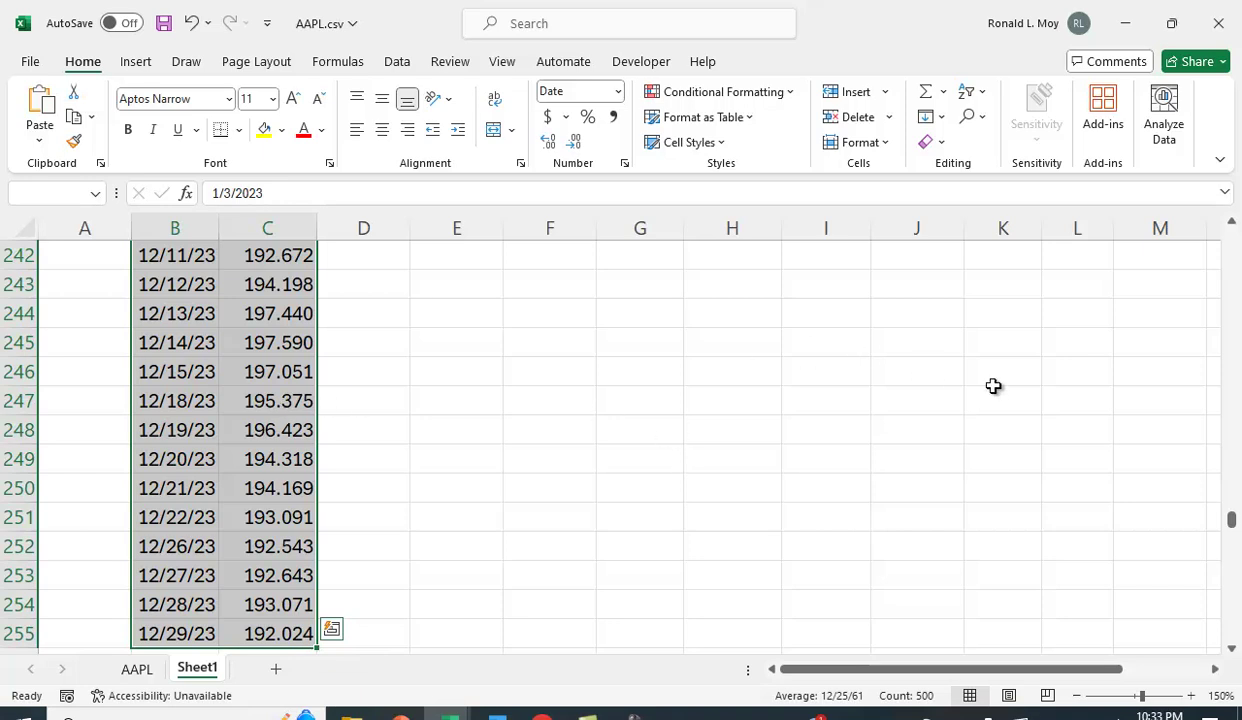
left_click_drag(1232, 527, 1181, 262)
scroll(1180, 262, "down", 5)
scroll(1032, 378, "up", 2)
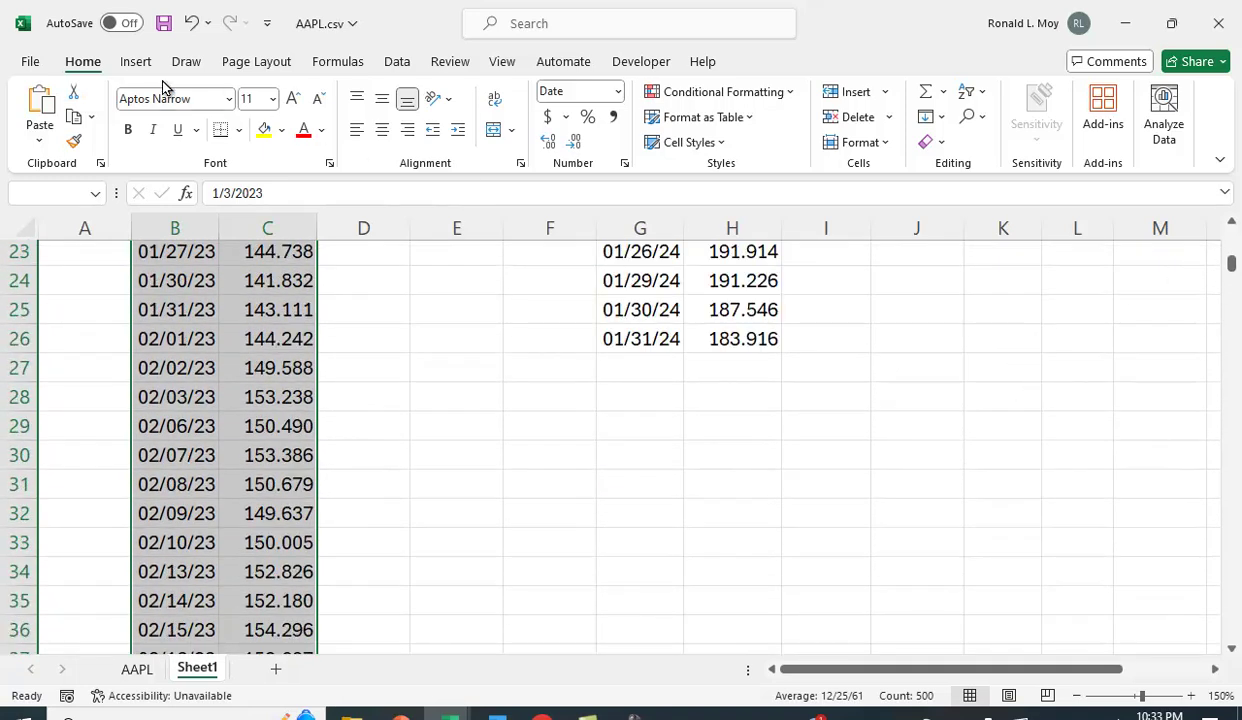
left_click(138, 64)
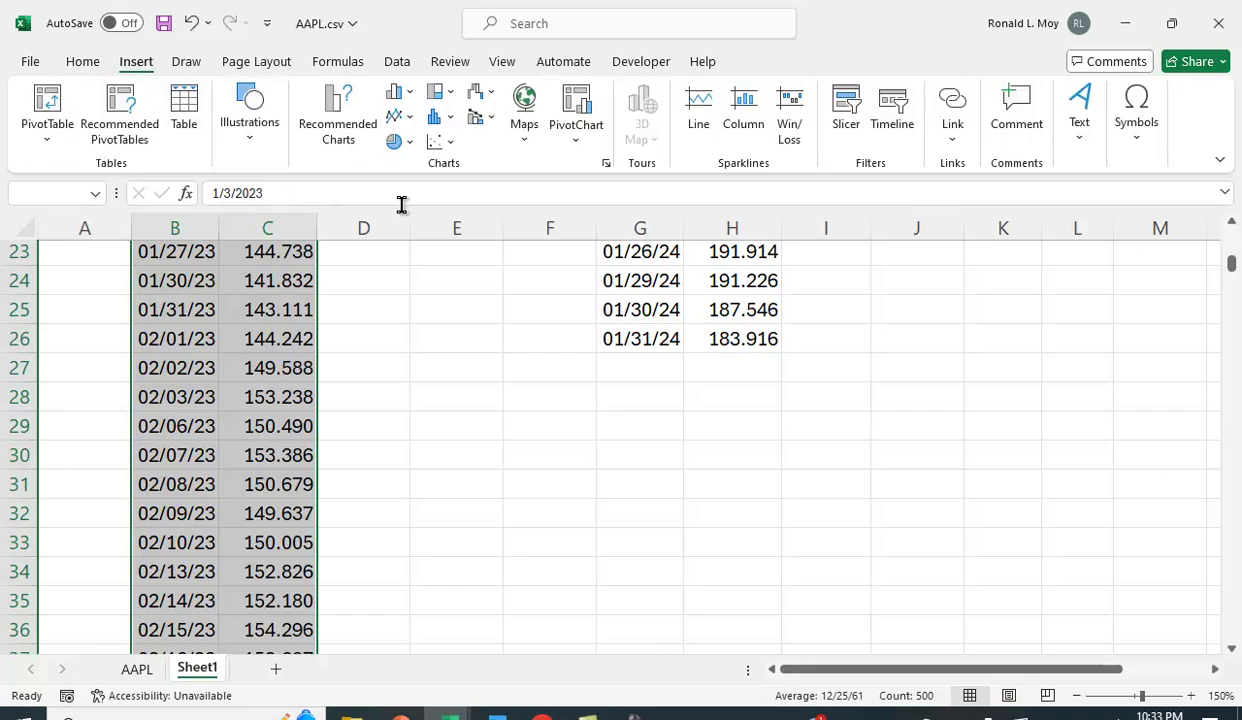
left_click(437, 145)
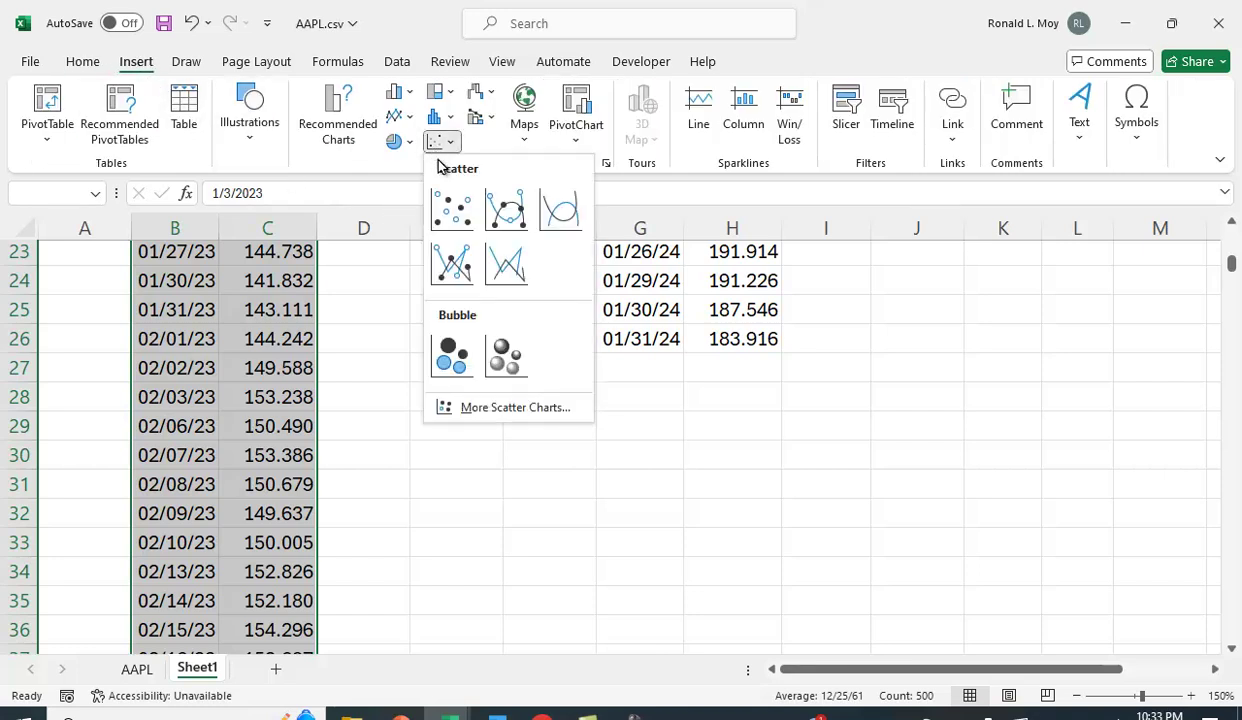
left_click(456, 222)
Step: Drag the scatter chart below the January 2024 table and resize it narrower
left_click_drag(610, 305, 760, 421)
scroll(1117, 492, "down", 1)
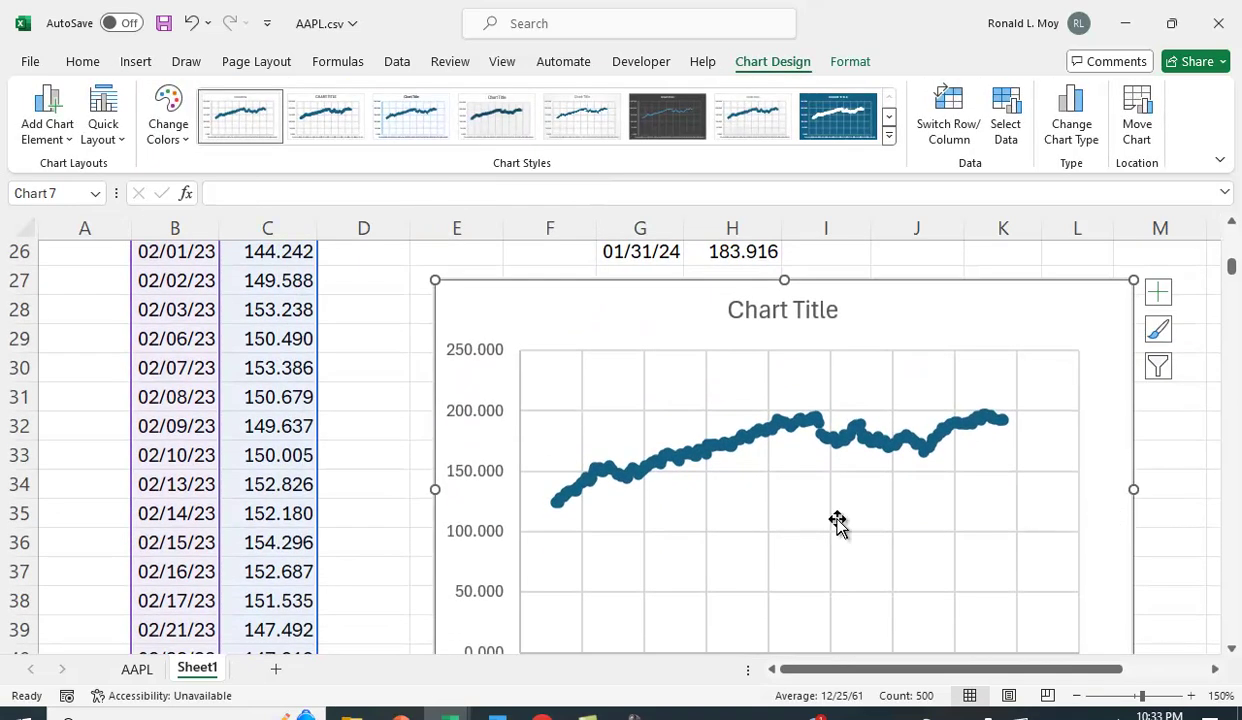
scroll(915, 445, "down", 2)
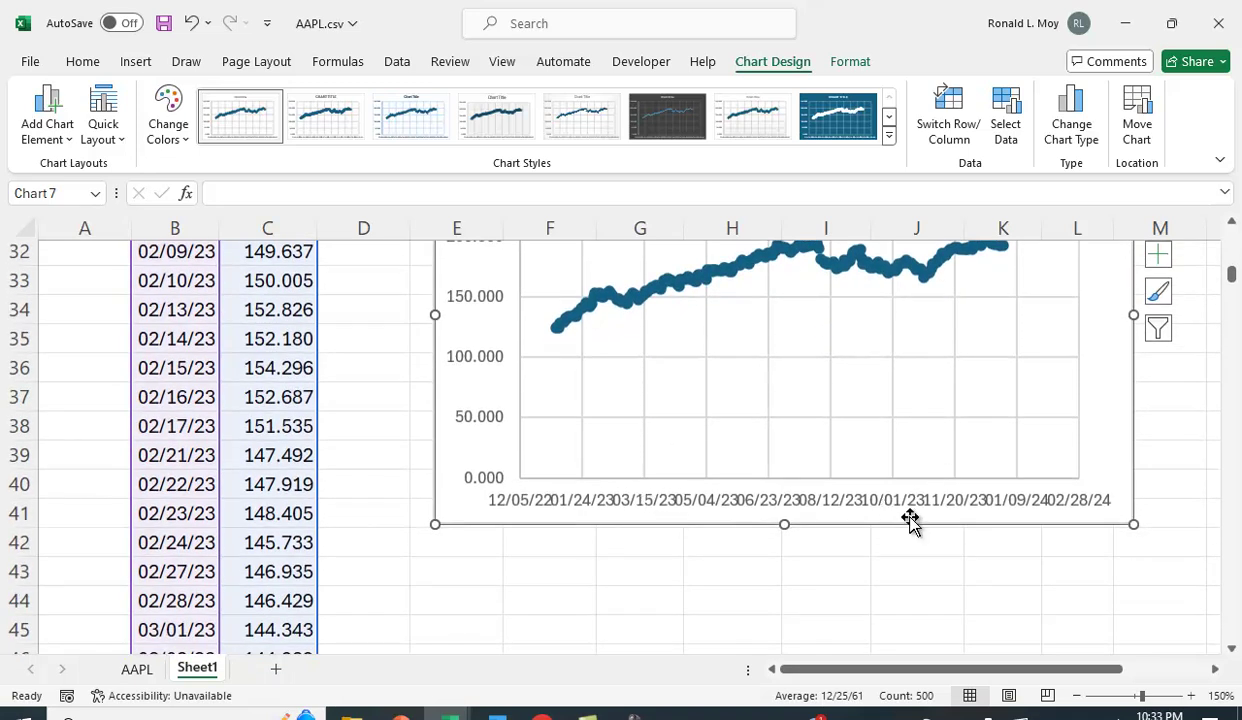
scroll(912, 522, "up", 1)
left_click_drag(1132, 612, 1081, 575)
scroll(1084, 580, "up", 1)
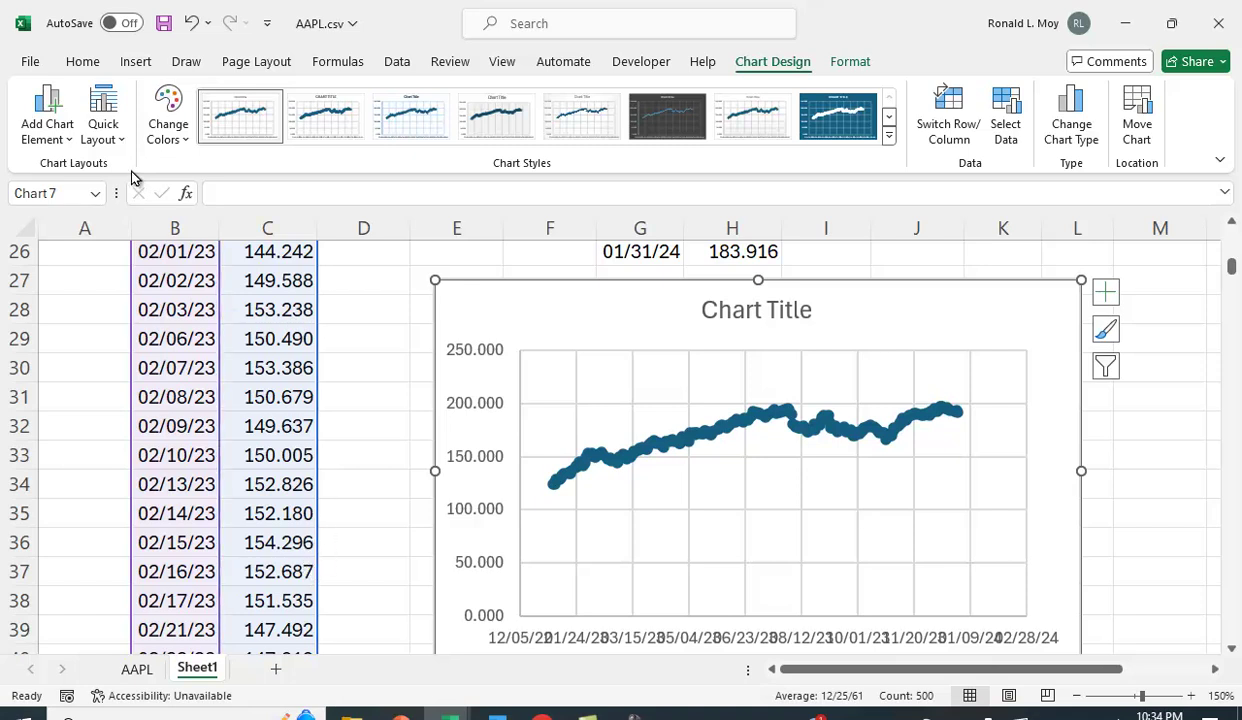
Step: Apply Quick Layout 9 and drag the trendline equation label to the chart's upper right
left_click(106, 125)
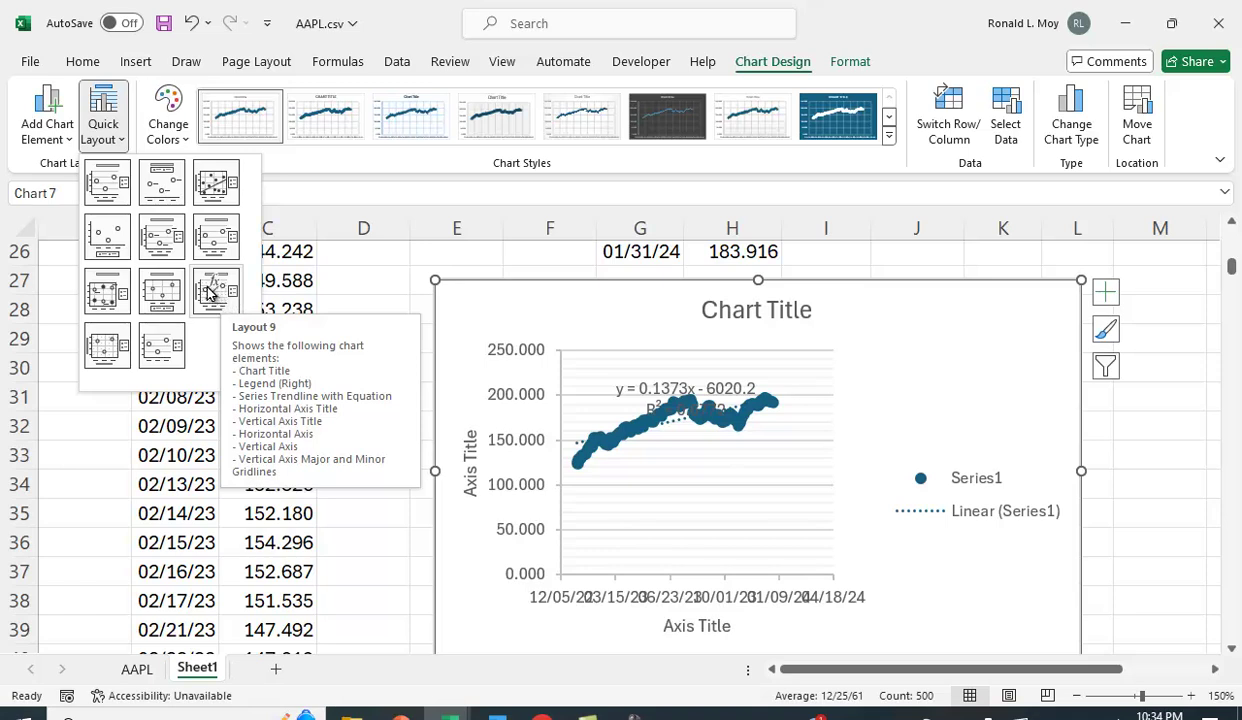
left_click(212, 289)
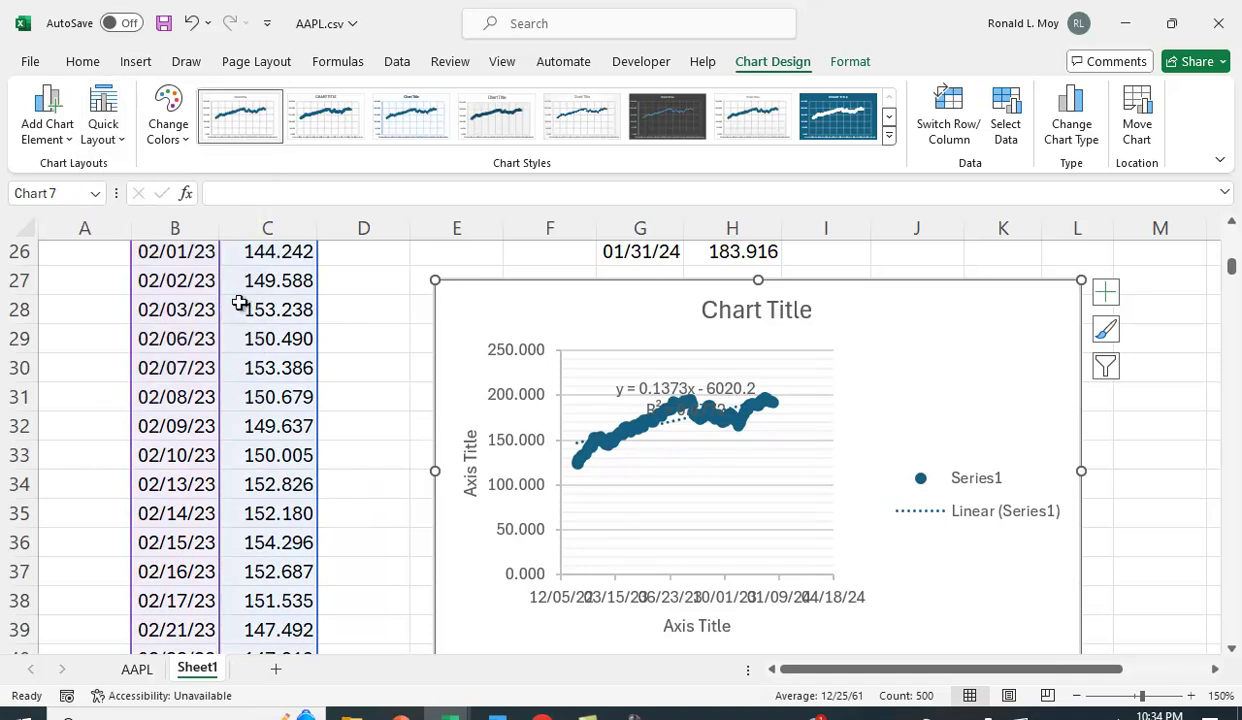
left_click_drag(622, 393, 902, 344)
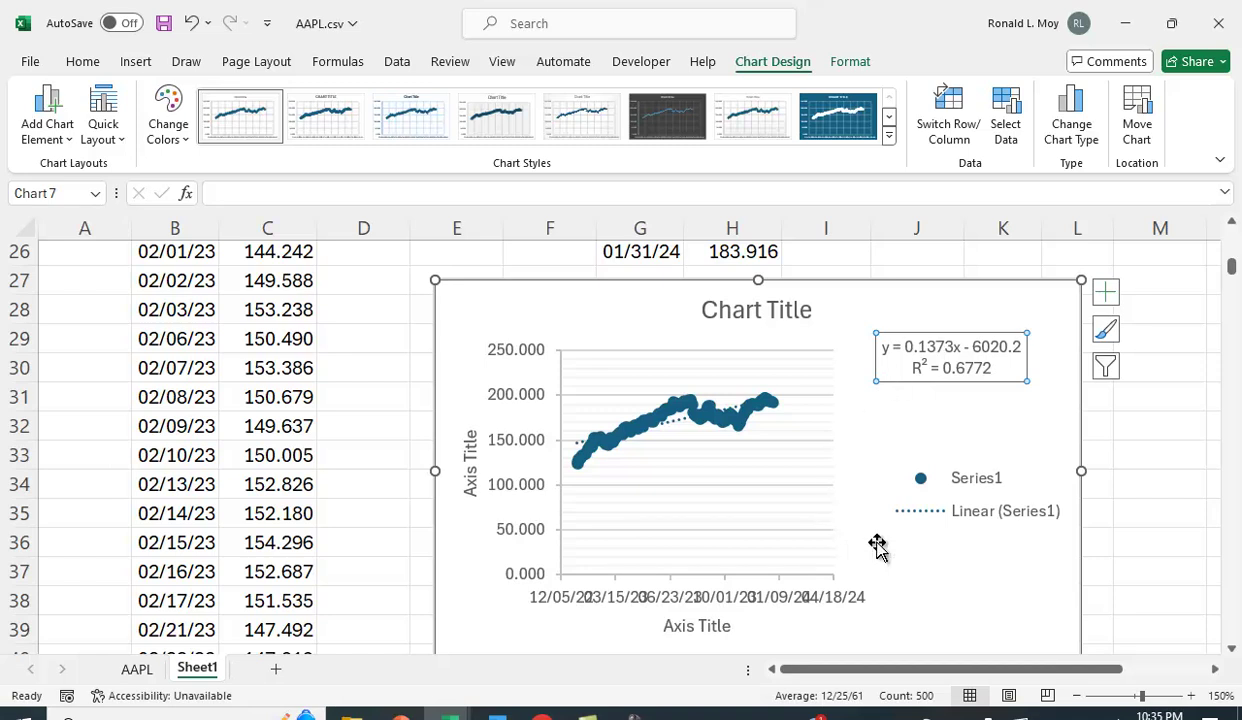
Step: Enter the trendline forecast formula =0.1373*G6-6020.2 in I6 for 01/02/24
scroll(877, 541, "up", 1)
scroll(877, 541, "up", 7)
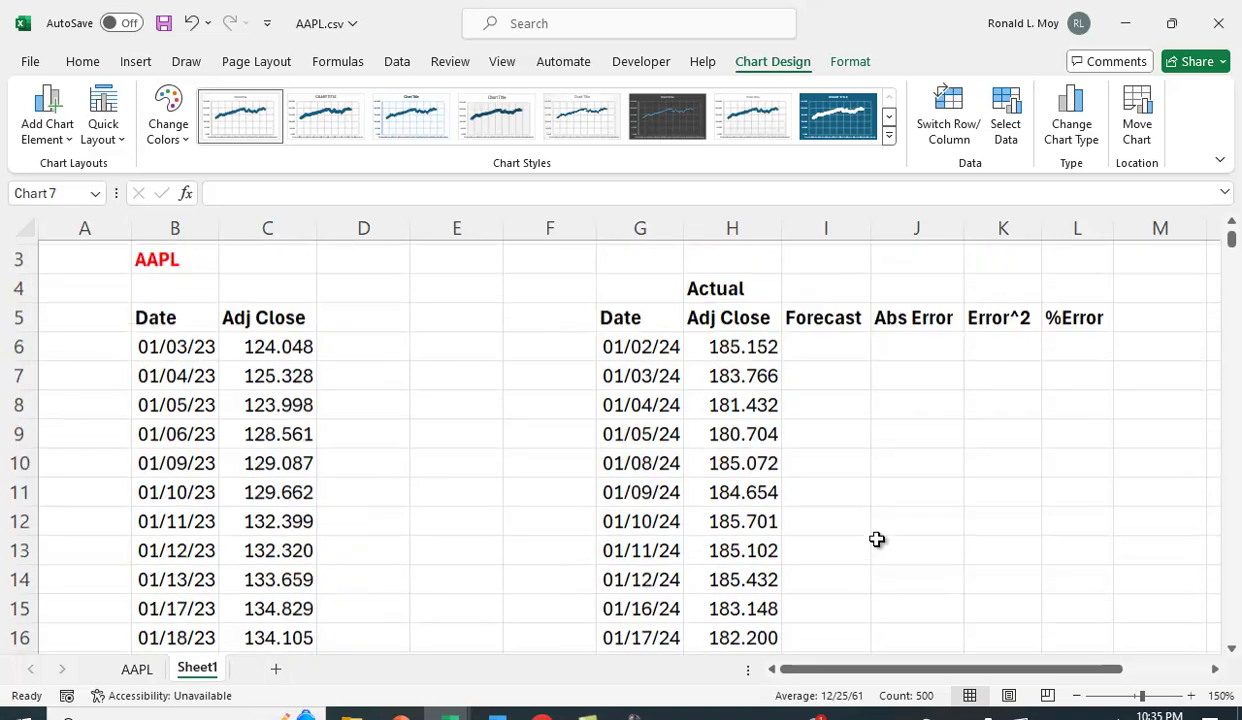
left_click(824, 402)
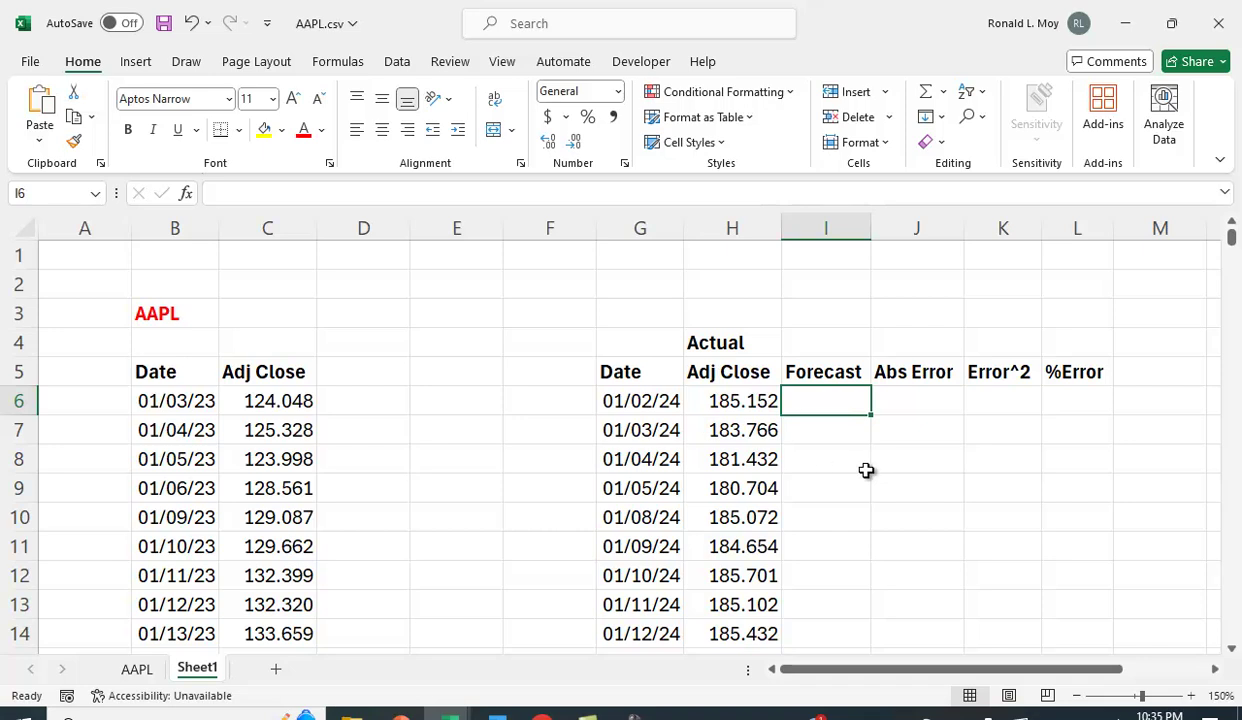
type("=-")
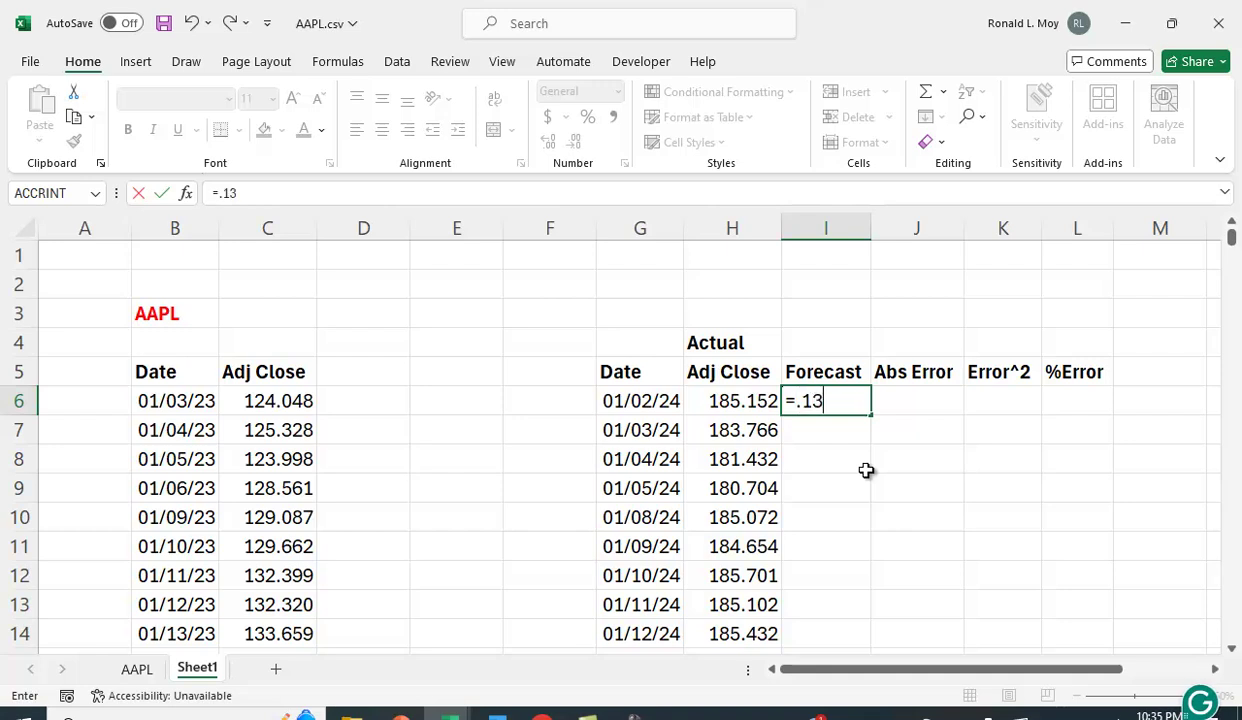
type("1373*")
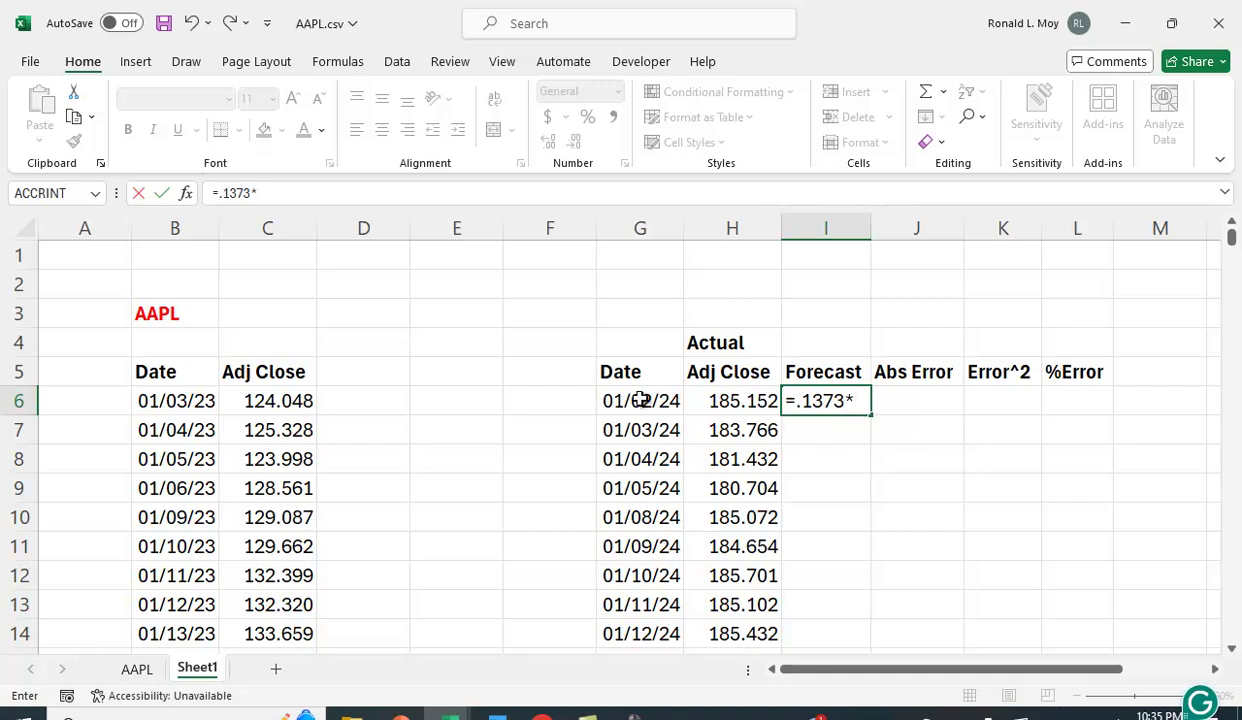
left_click(640, 400)
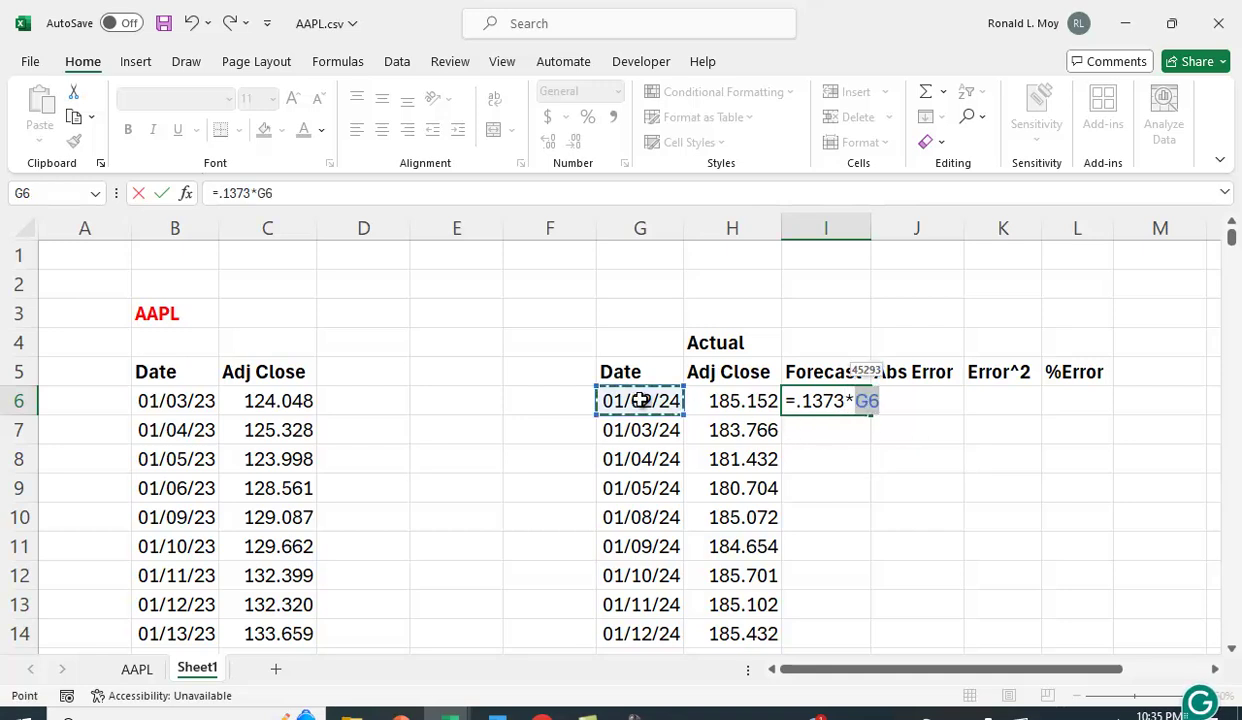
type("-6020.2")
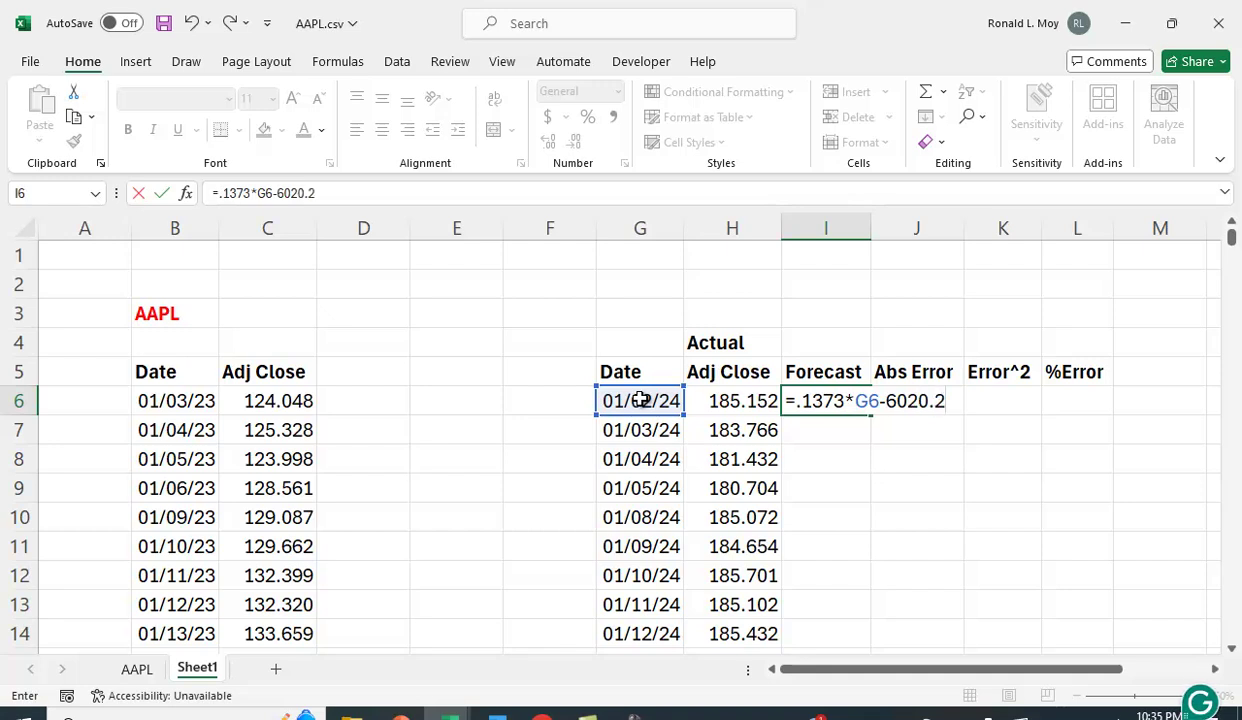
key("Return")
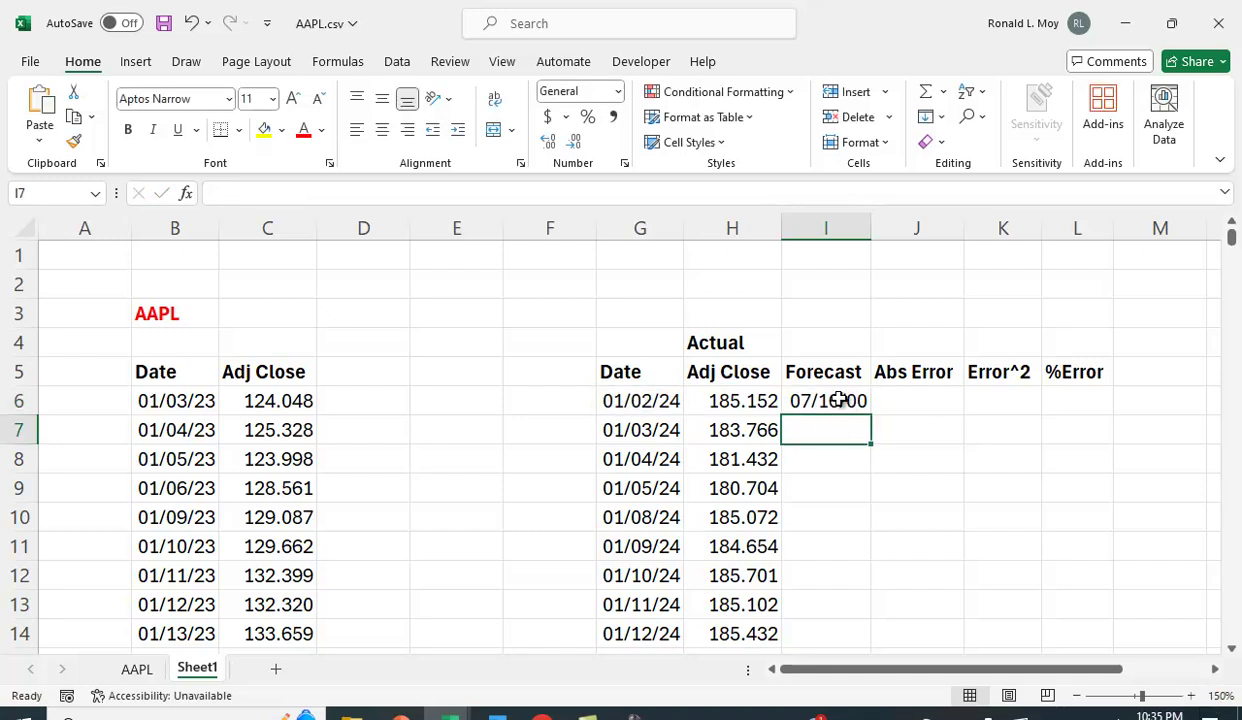
left_click(838, 400)
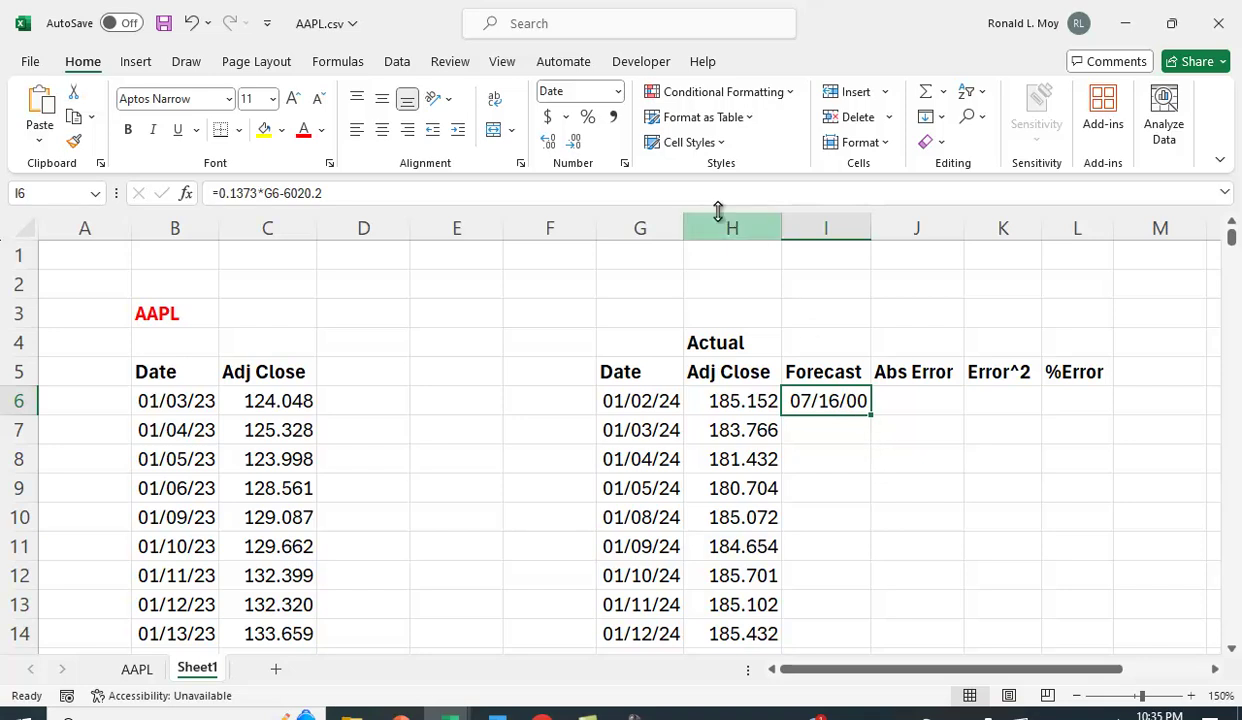
Step: Apply Comma Style to I6 and fill the forecast formula down to row 26
left_click(613, 116)
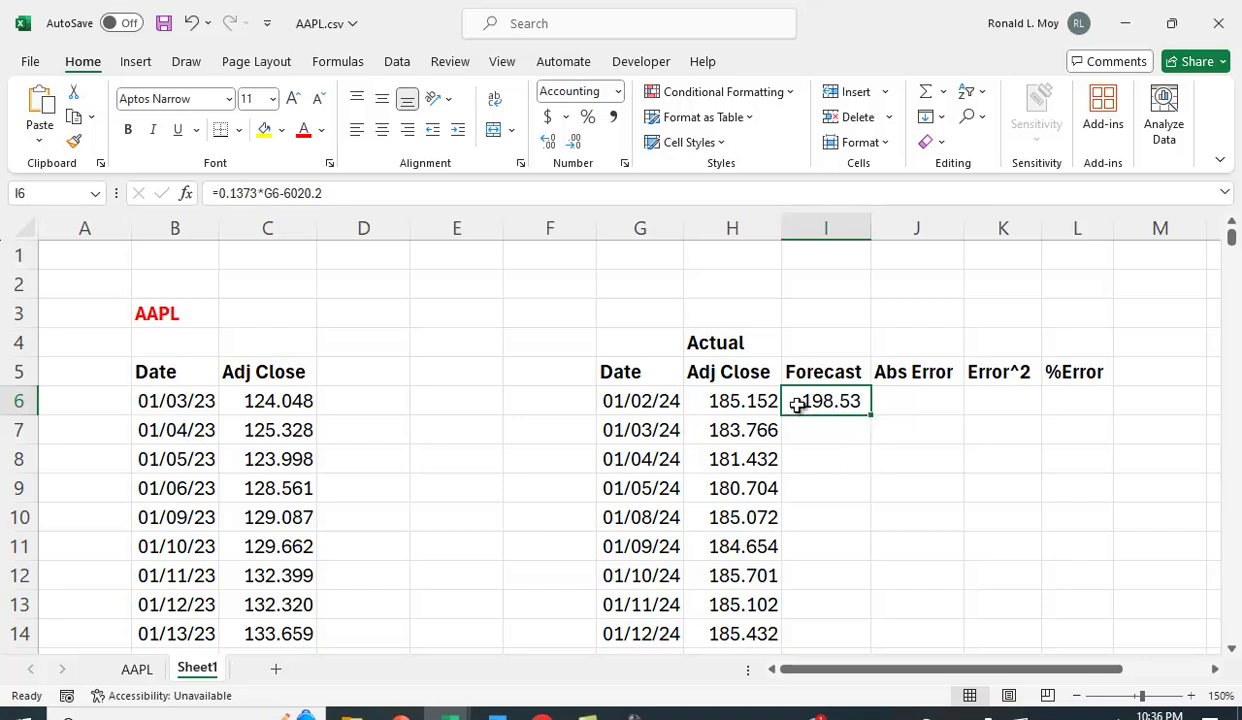
double_click(869, 416)
scroll(900, 445, "down", 3)
scroll(900, 445, "down", 2)
scroll(901, 446, "up", 5)
left_click(840, 435)
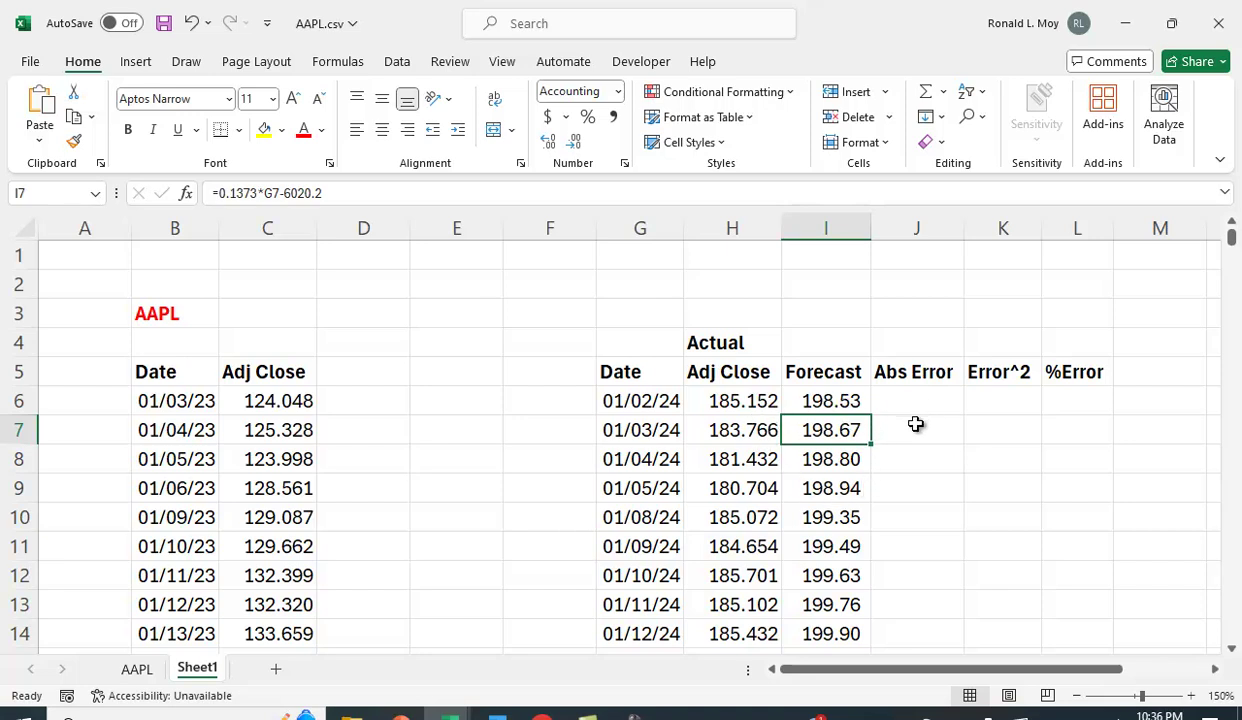
scroll(916, 430, "down", 2)
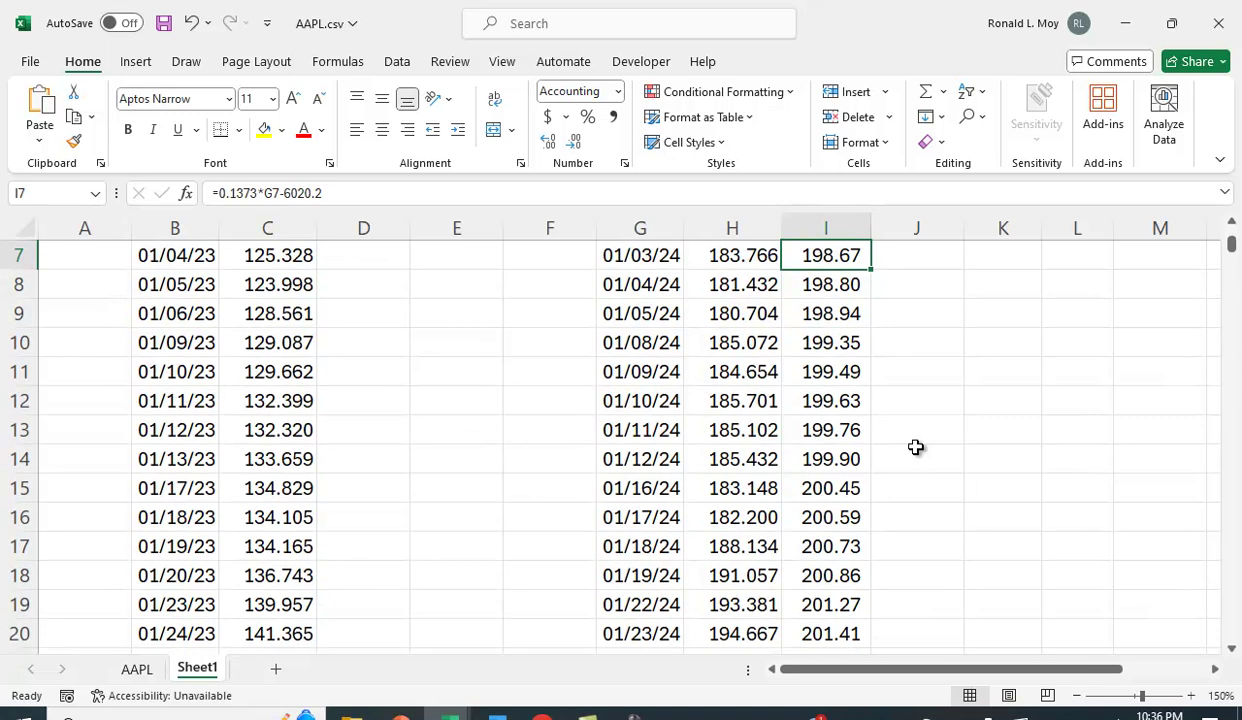
scroll(916, 448, "up", 2)
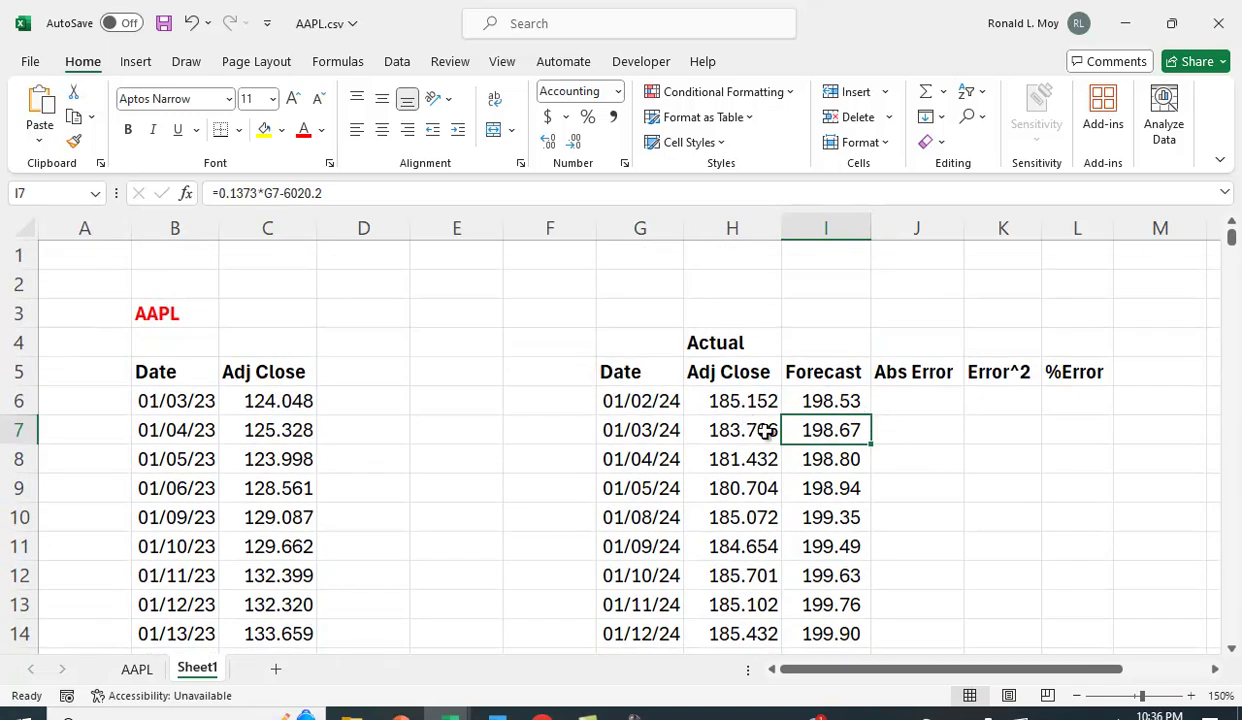
scroll(877, 485, "down", 2)
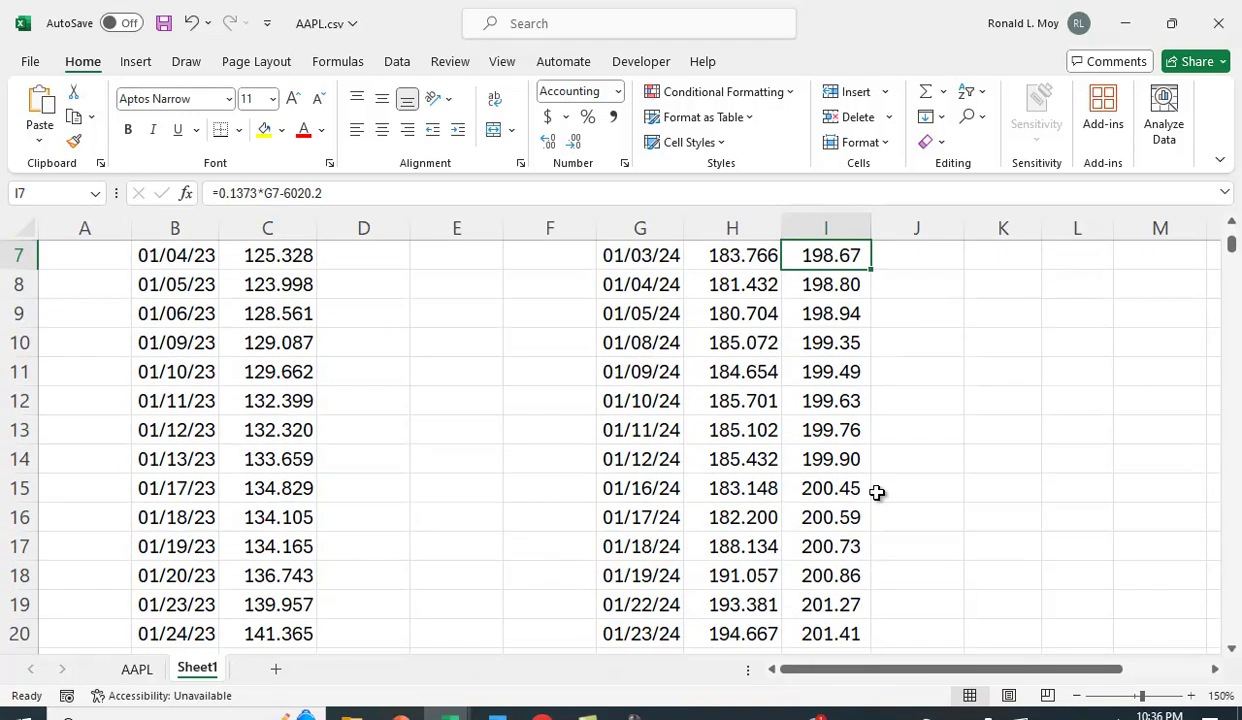
scroll(876, 493, "down", 2)
scroll(870, 497, "down", 1)
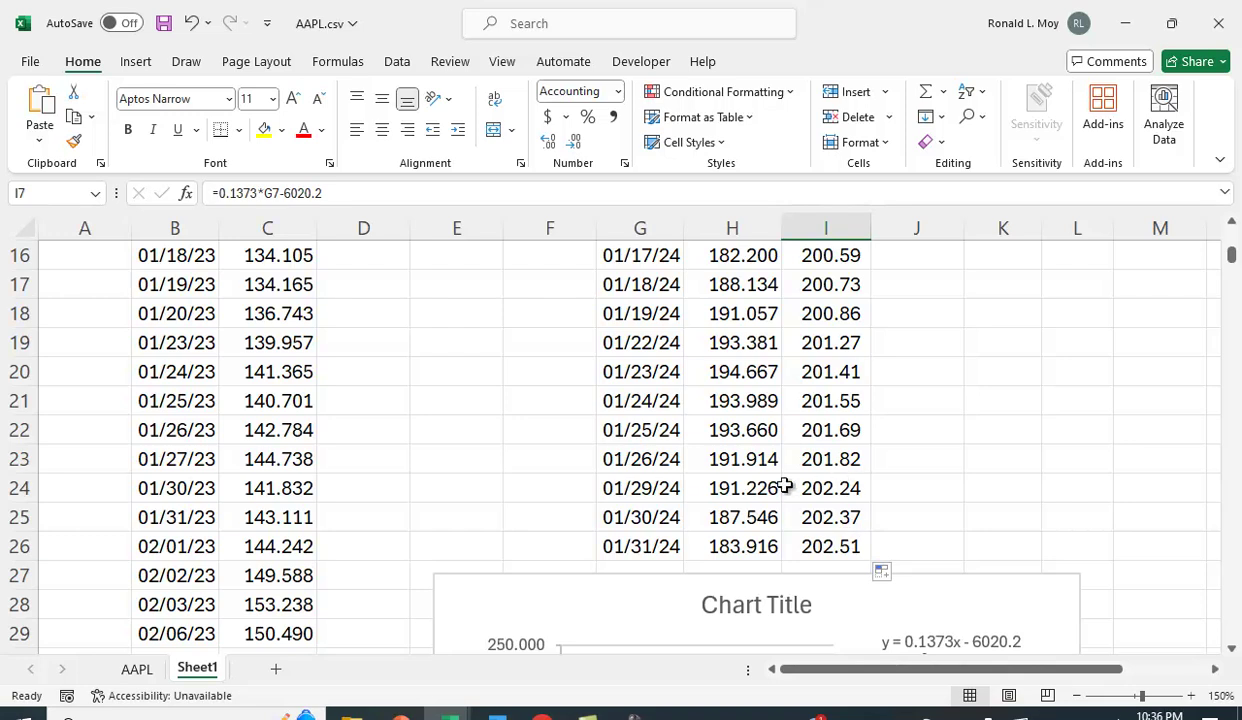
scroll(768, 487, "up", 2)
scroll(768, 487, "up", 2)
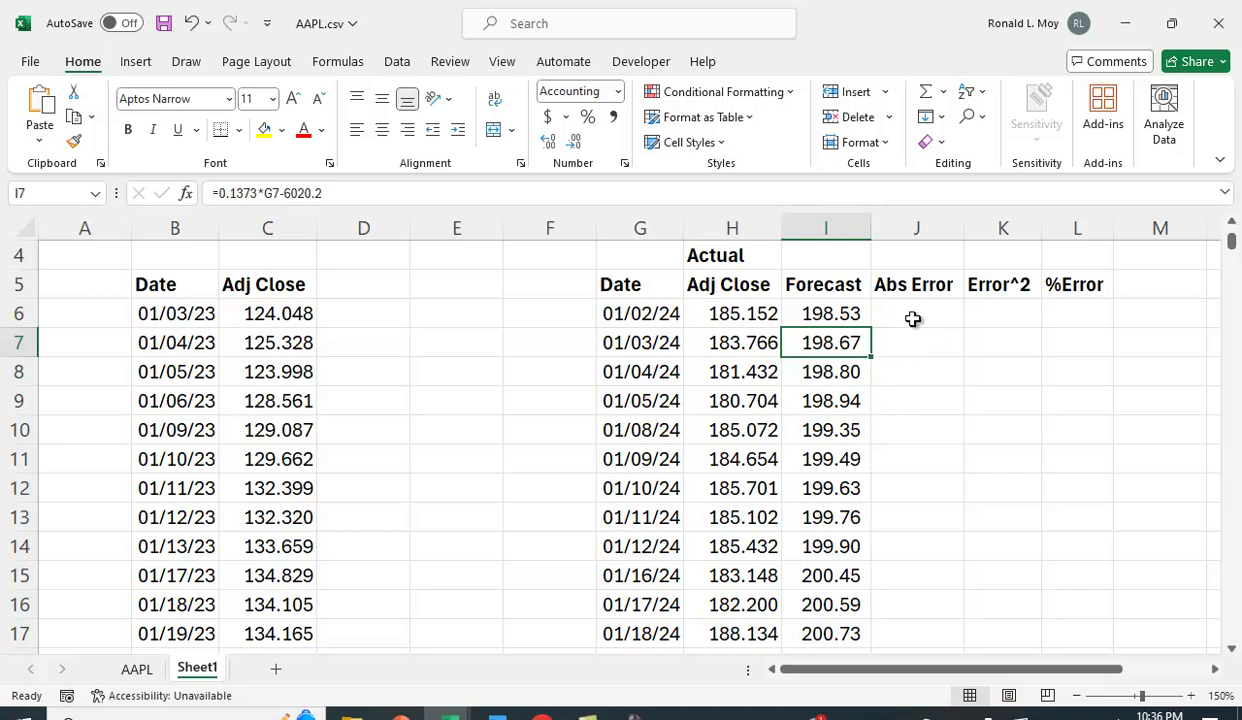
Step: Enter =ABS(I6-H6) in J6 as the first absolute error
left_click(912, 312)
type("=")
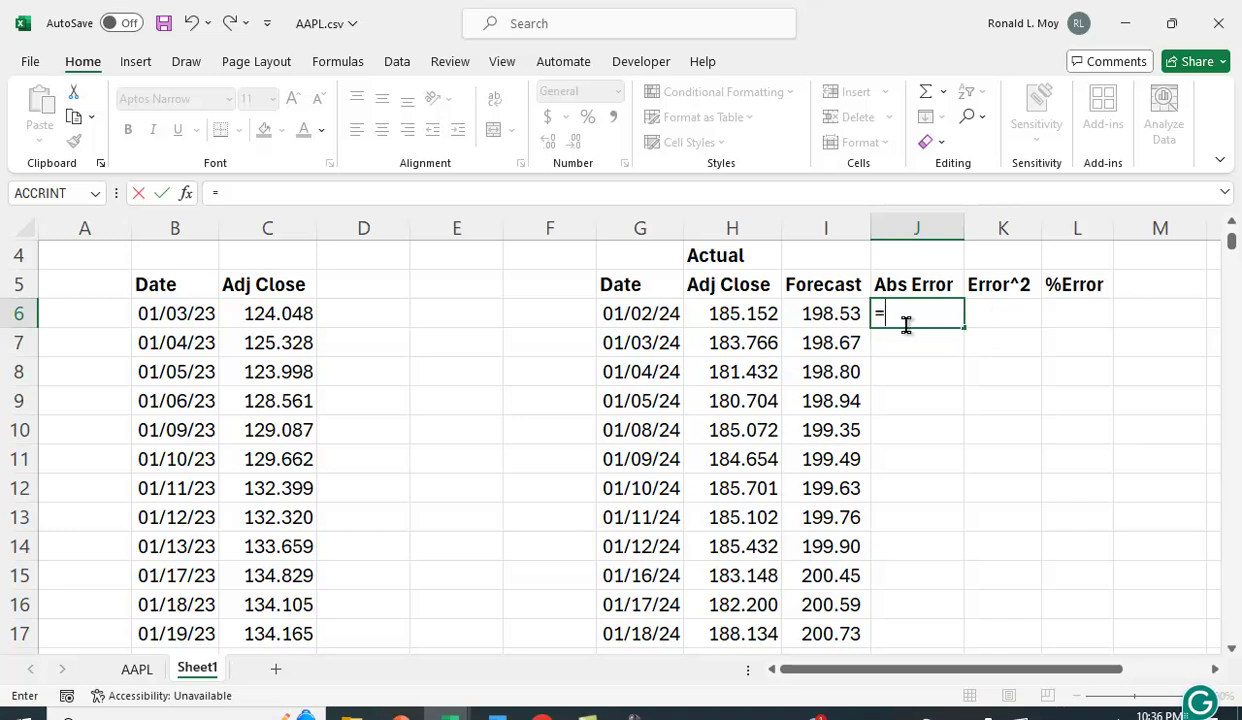
left_click(831, 316)
key("BackSpace")
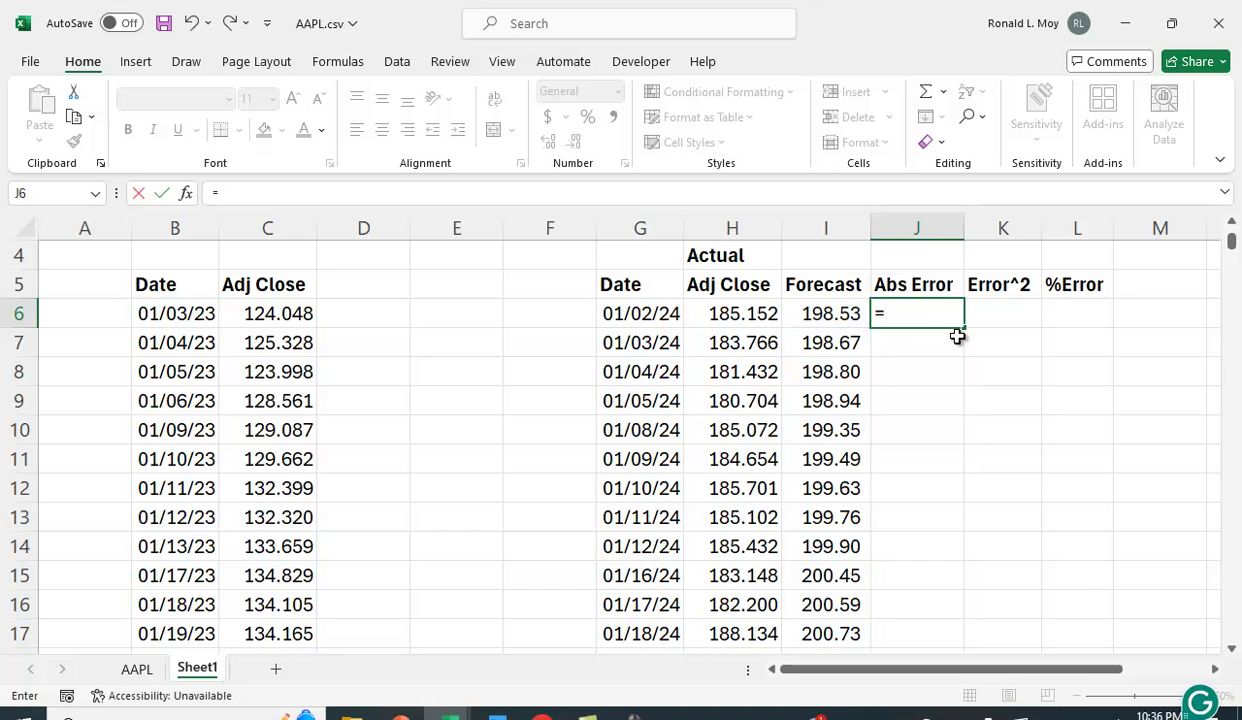
type("abs")
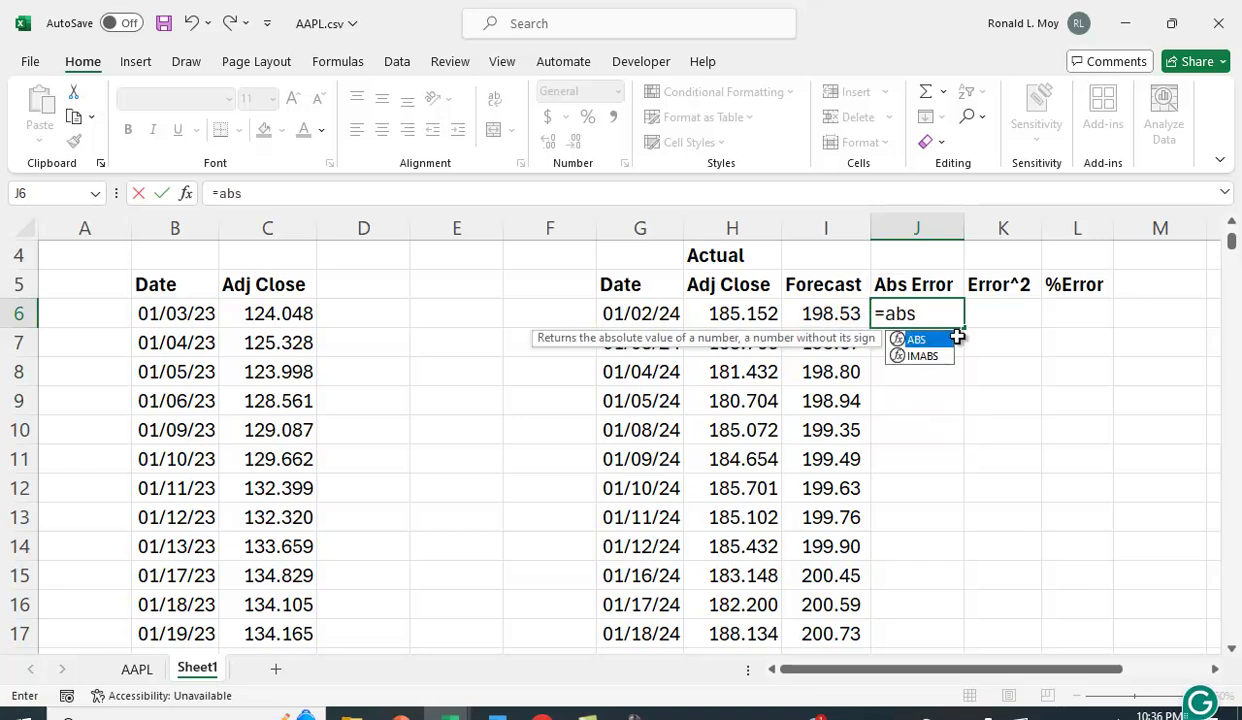
type("(")
scroll(1000, 321, "up", 1)
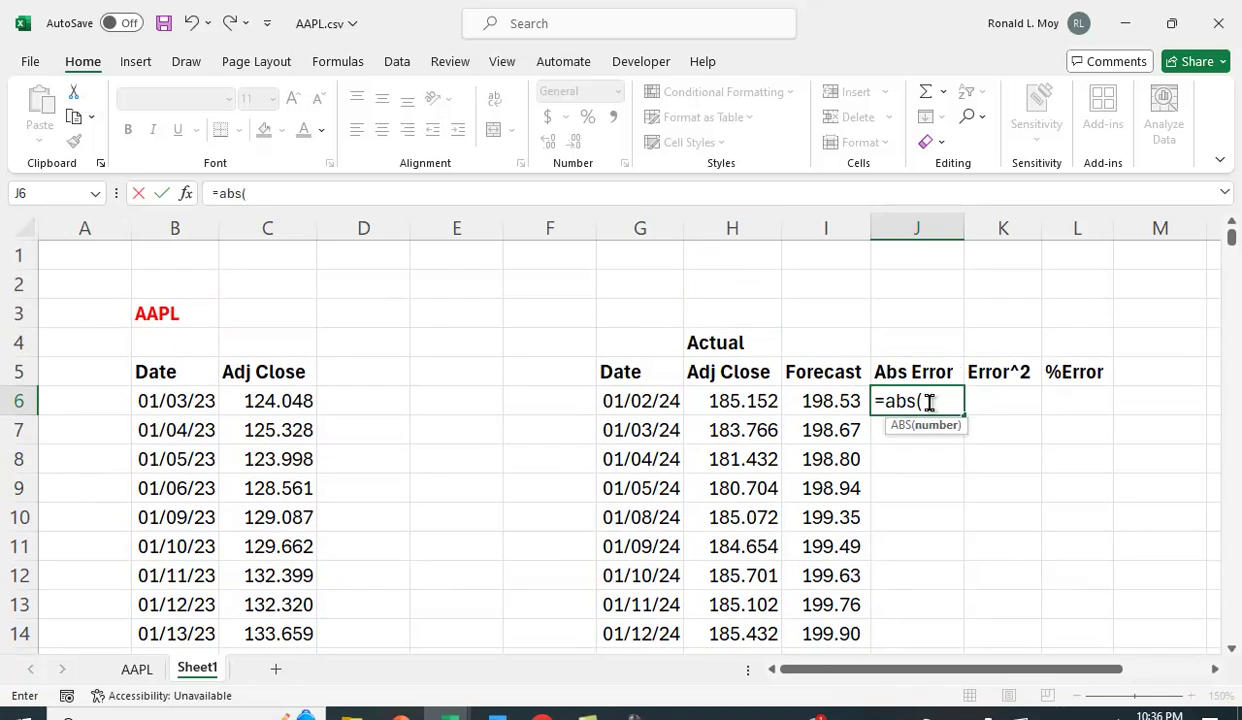
left_click(822, 402)
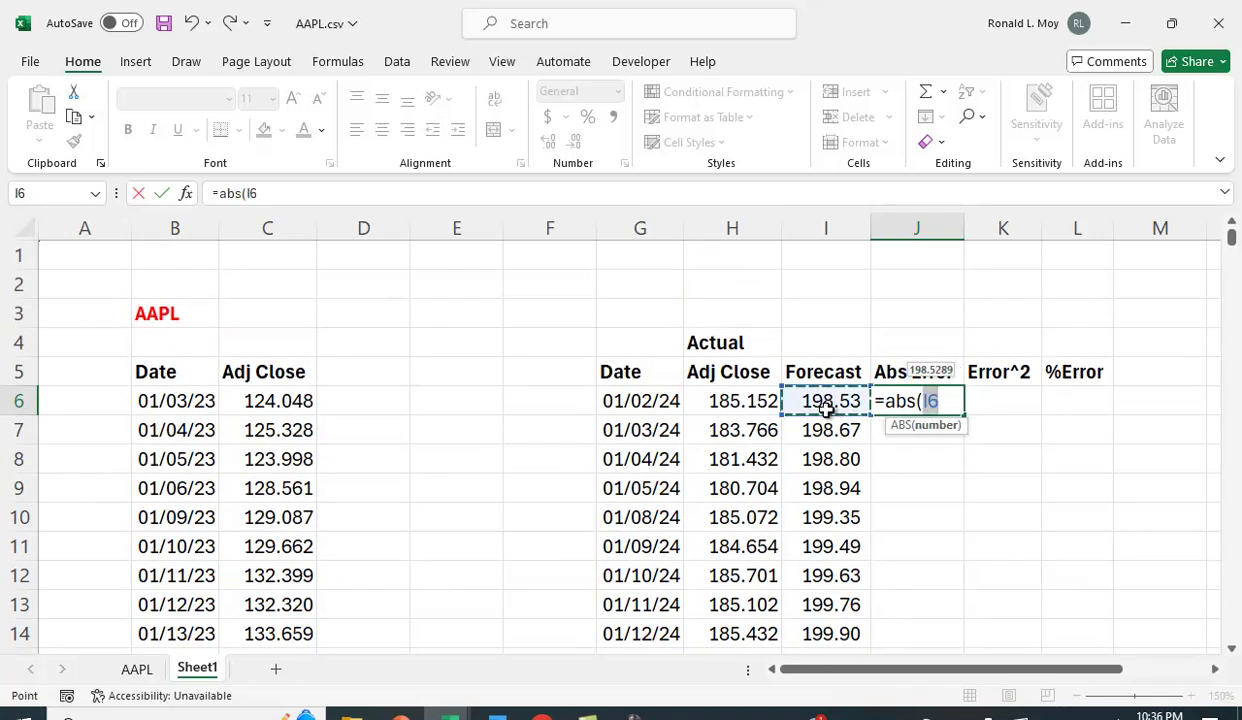
type("-")
left_click(736, 401)
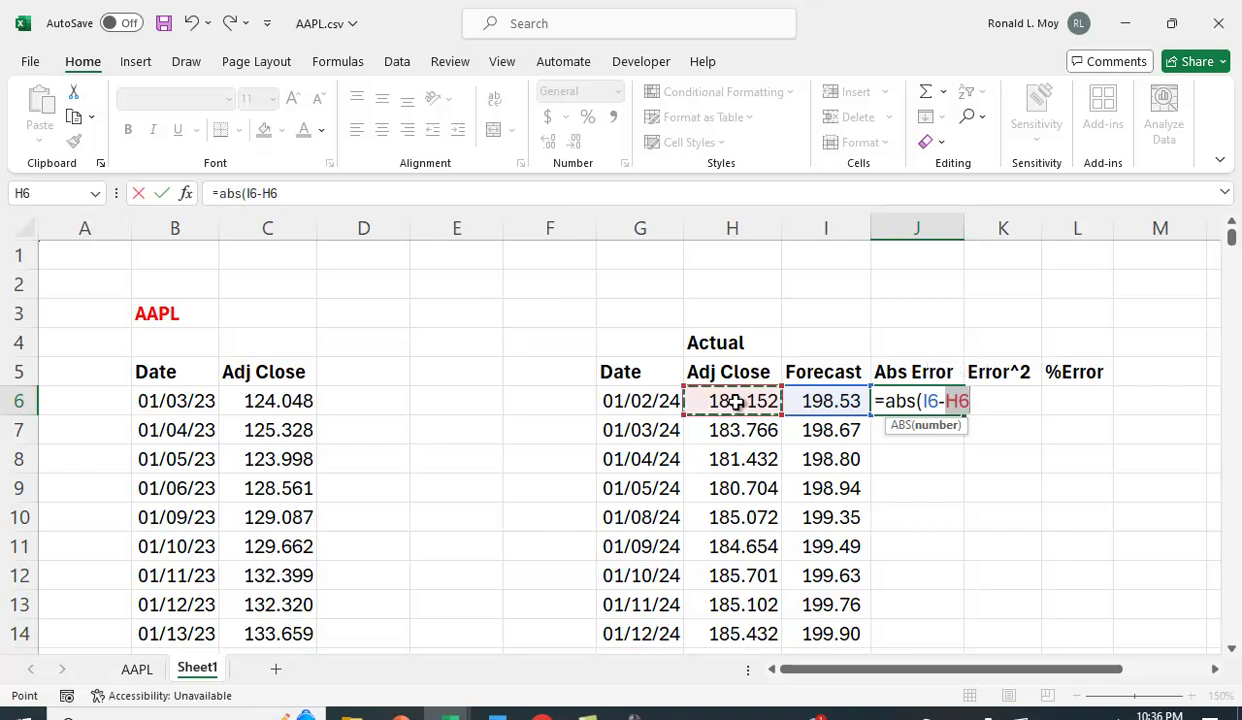
type(")")
key("Return")
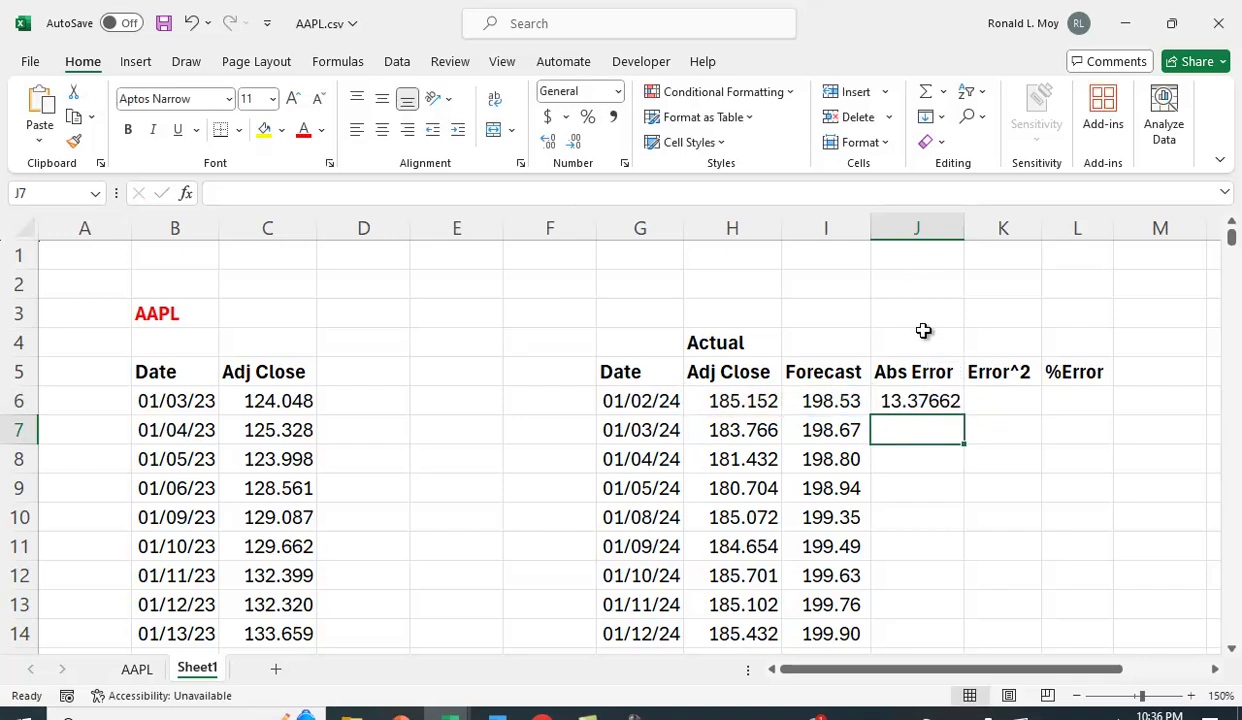
Step: Fill the Abs Error formula down to row 26 and show it with four decimals
left_click(921, 403)
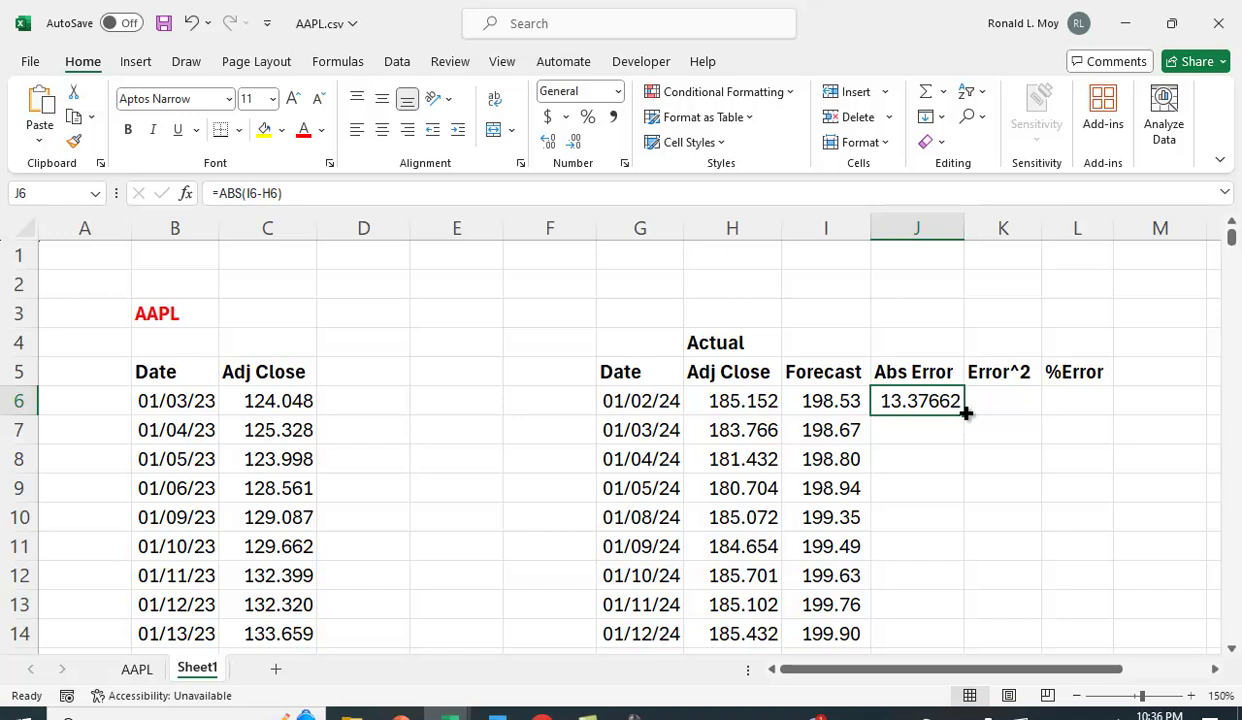
double_click(965, 412)
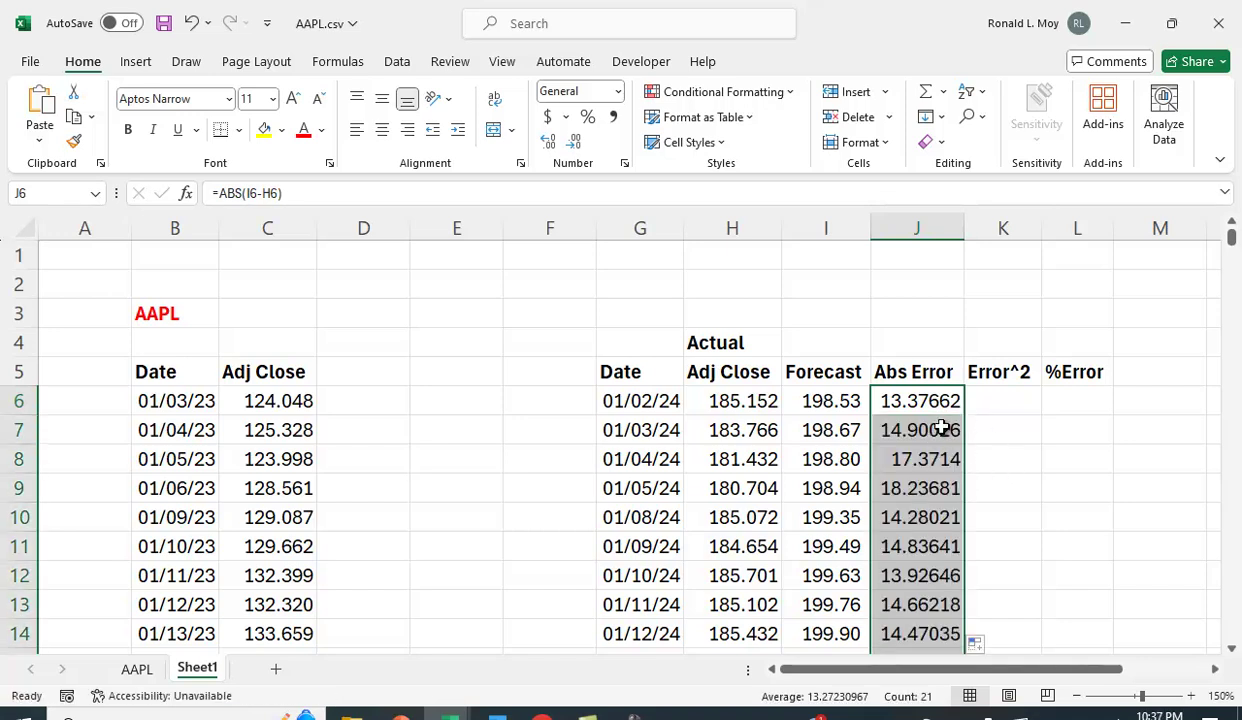
left_click(548, 142)
left_click(574, 145)
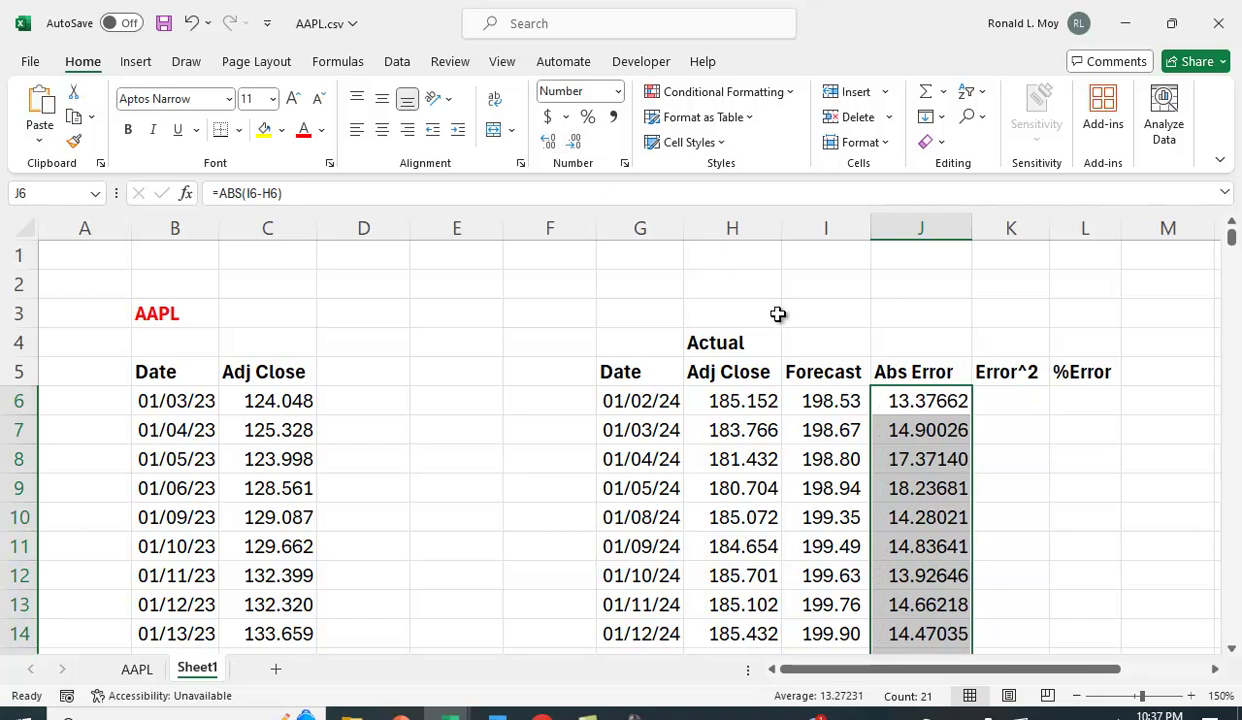
left_click(575, 145)
left_click(1015, 448)
scroll(1096, 500, "down", 1)
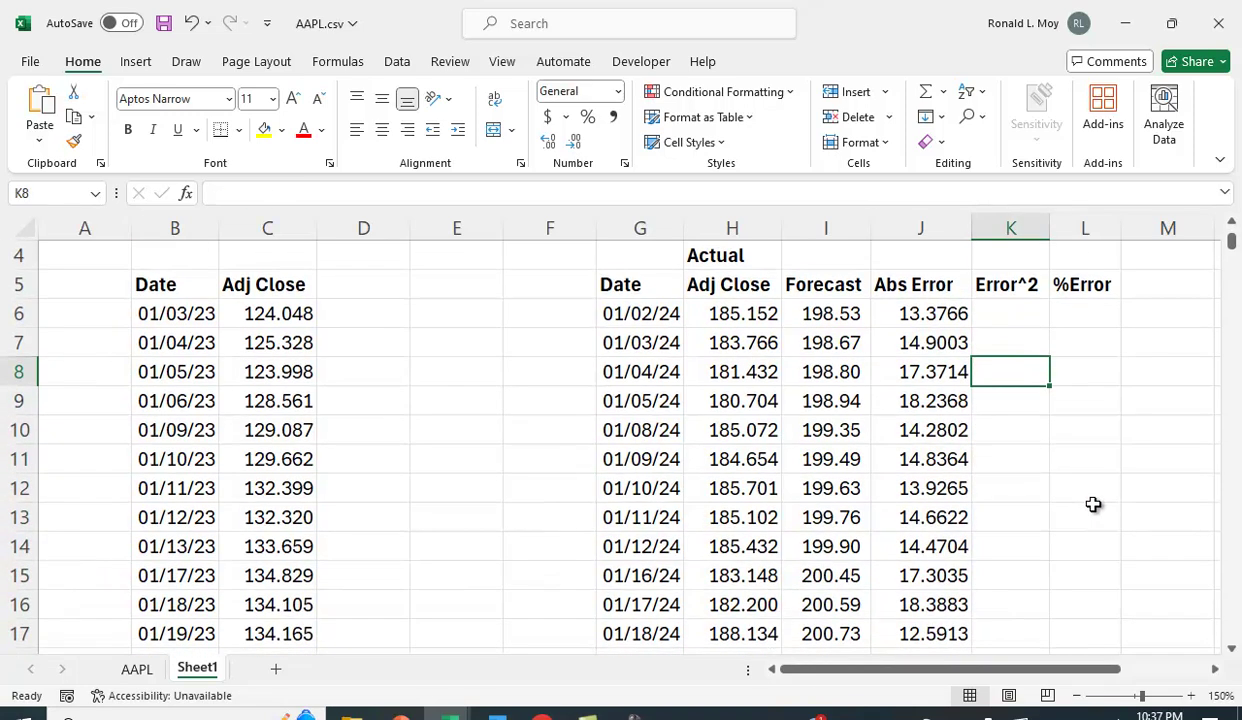
Step: Enter =J6^2 in K6 to square the first absolute error
left_click(998, 315)
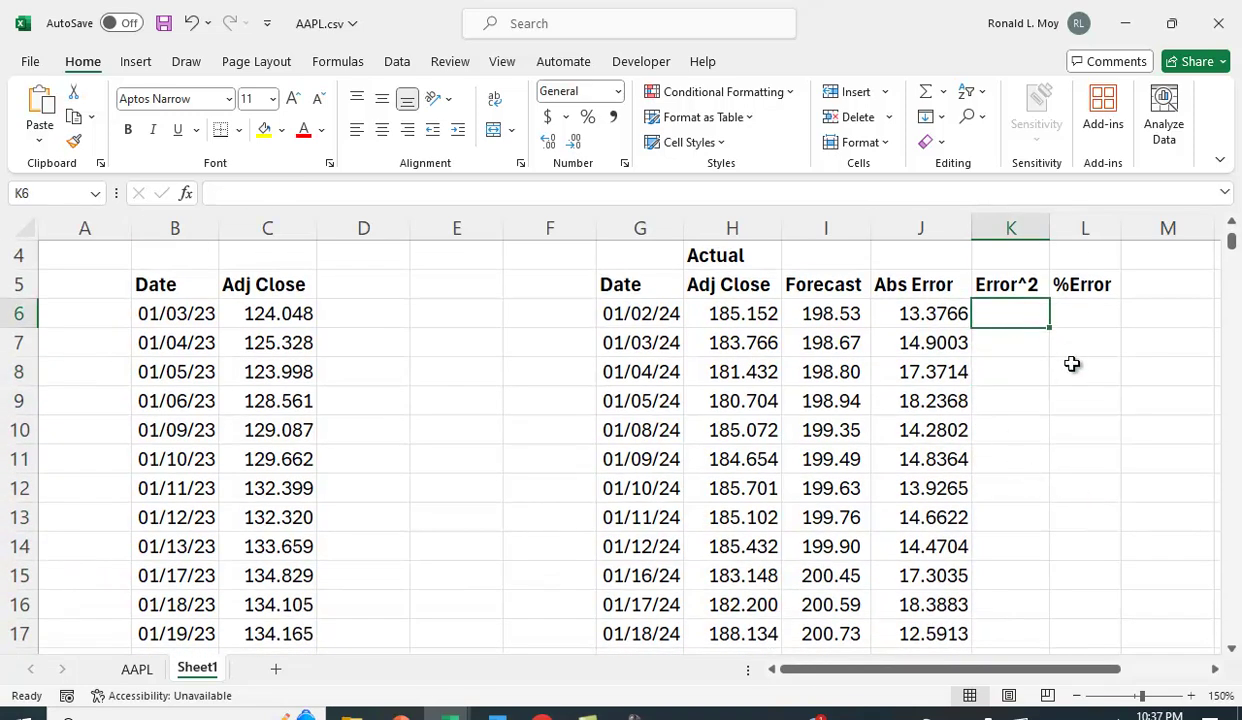
type("=")
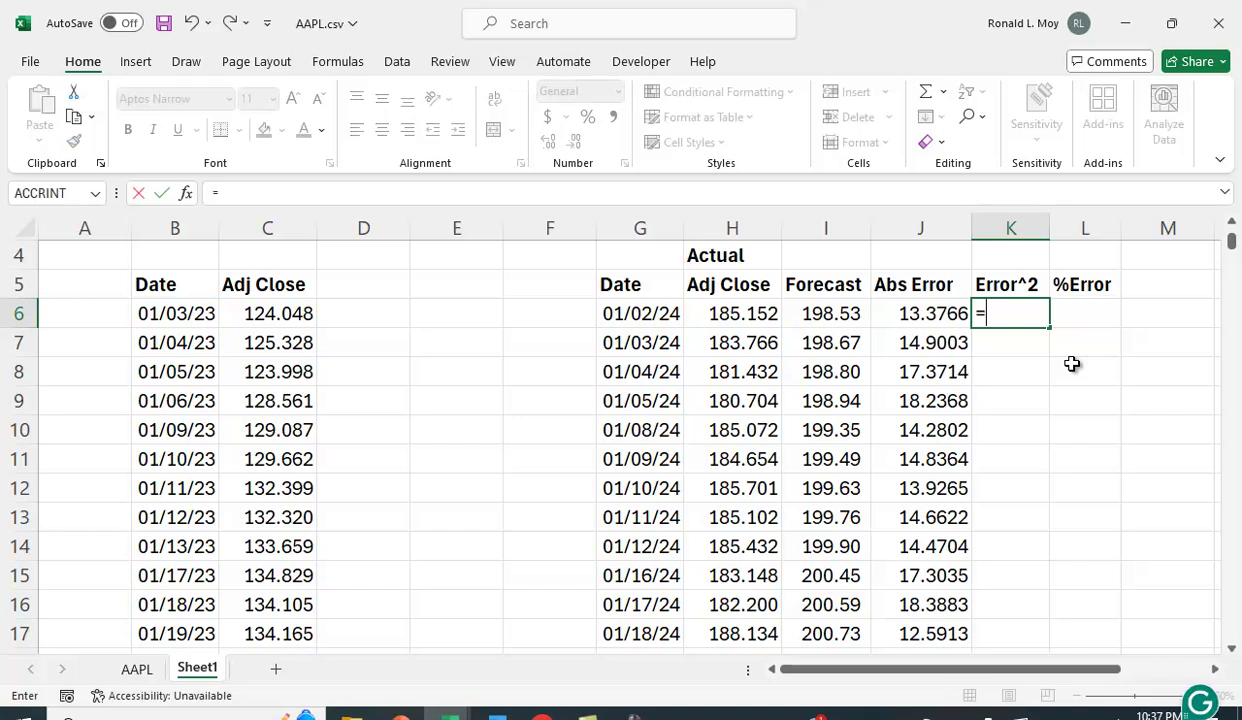
scroll(1071, 364, "up", 1)
left_click(929, 401)
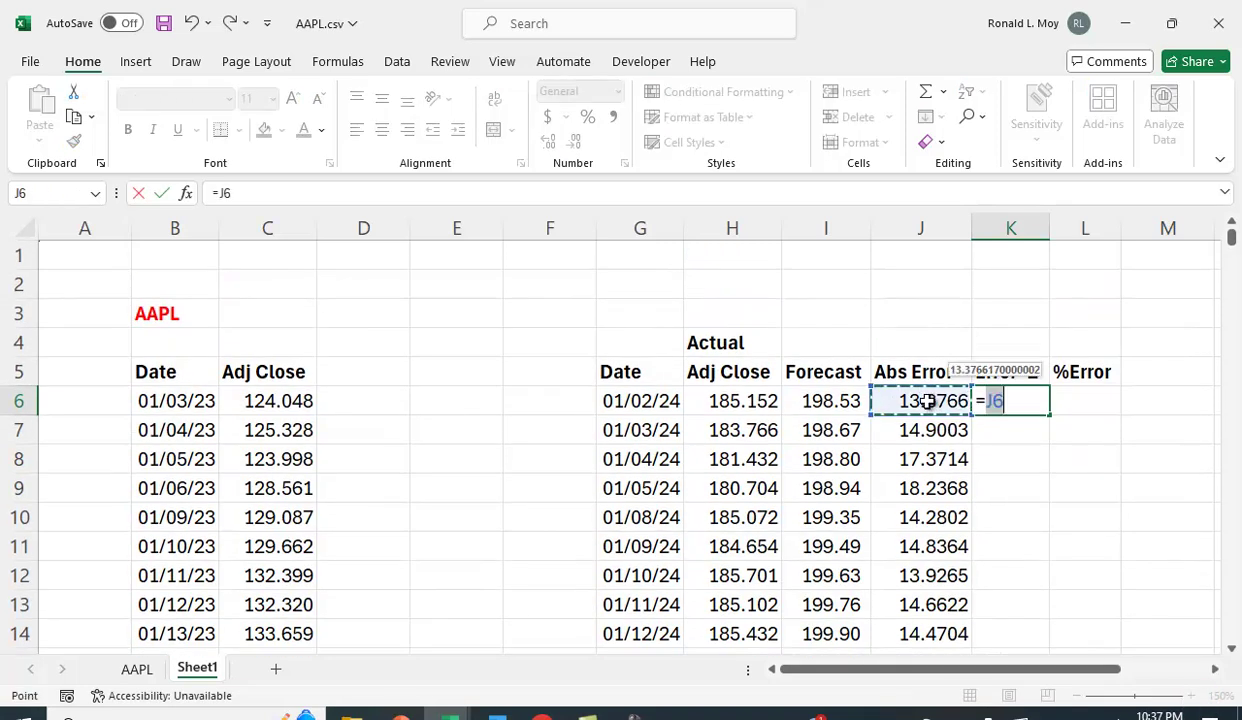
type("^2")
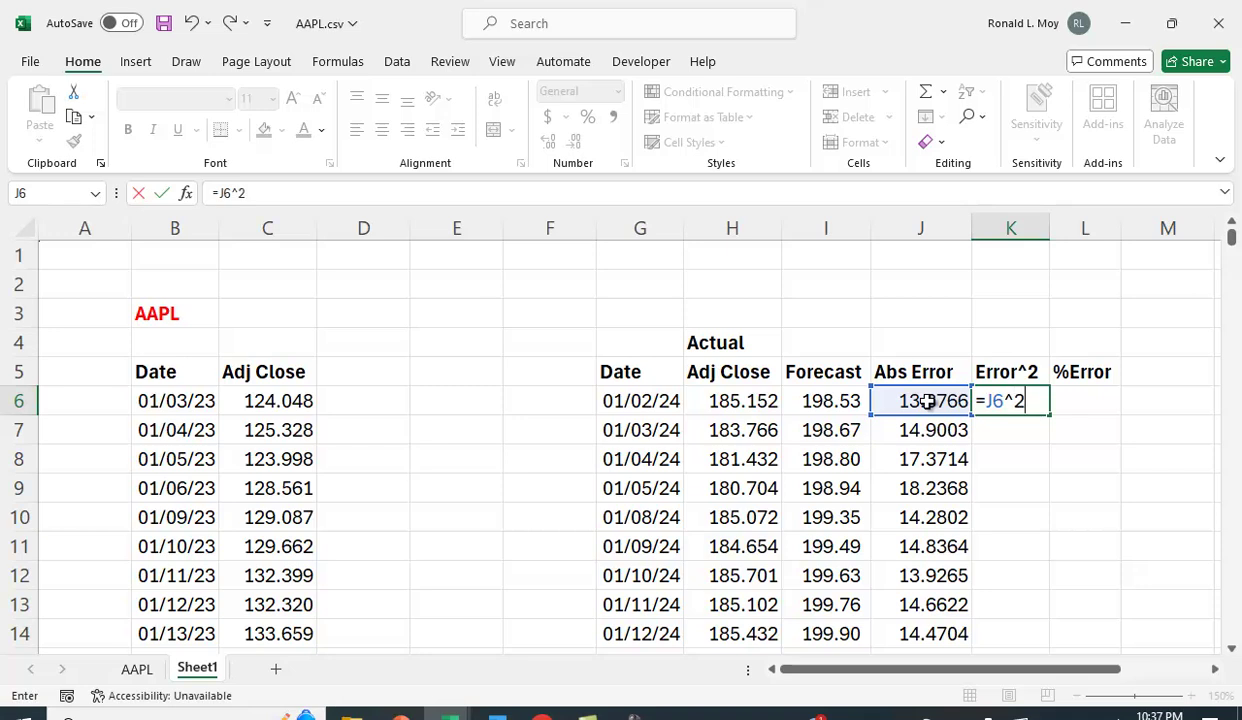
key("Return")
Step: Show K6 with three decimals, autofit column K, and fill the formula down to row 26
left_click(1075, 399)
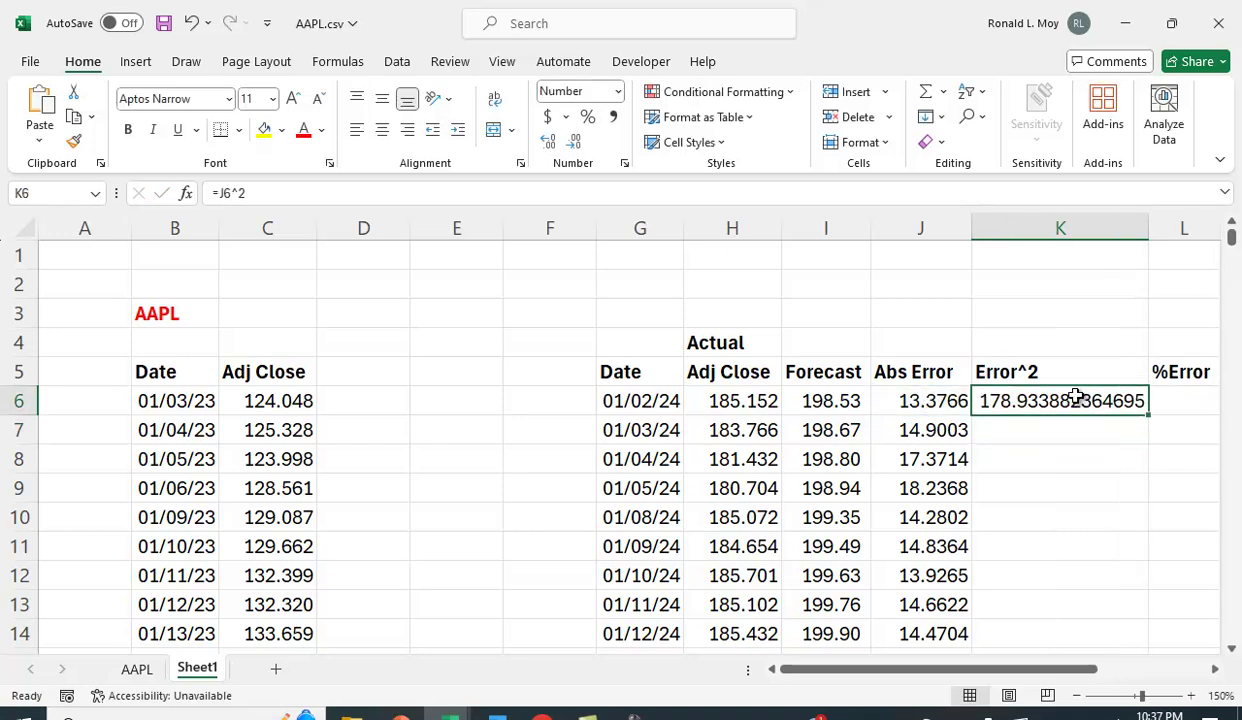
left_click(574, 143)
left_click(574, 143)
left_click(574, 143)
left_click(574, 143)
left_click(574, 143)
left_click(574, 143)
left_click(574, 143)
left_click(574, 143)
left_click(574, 143)
left_click(574, 143)
left_click(548, 143)
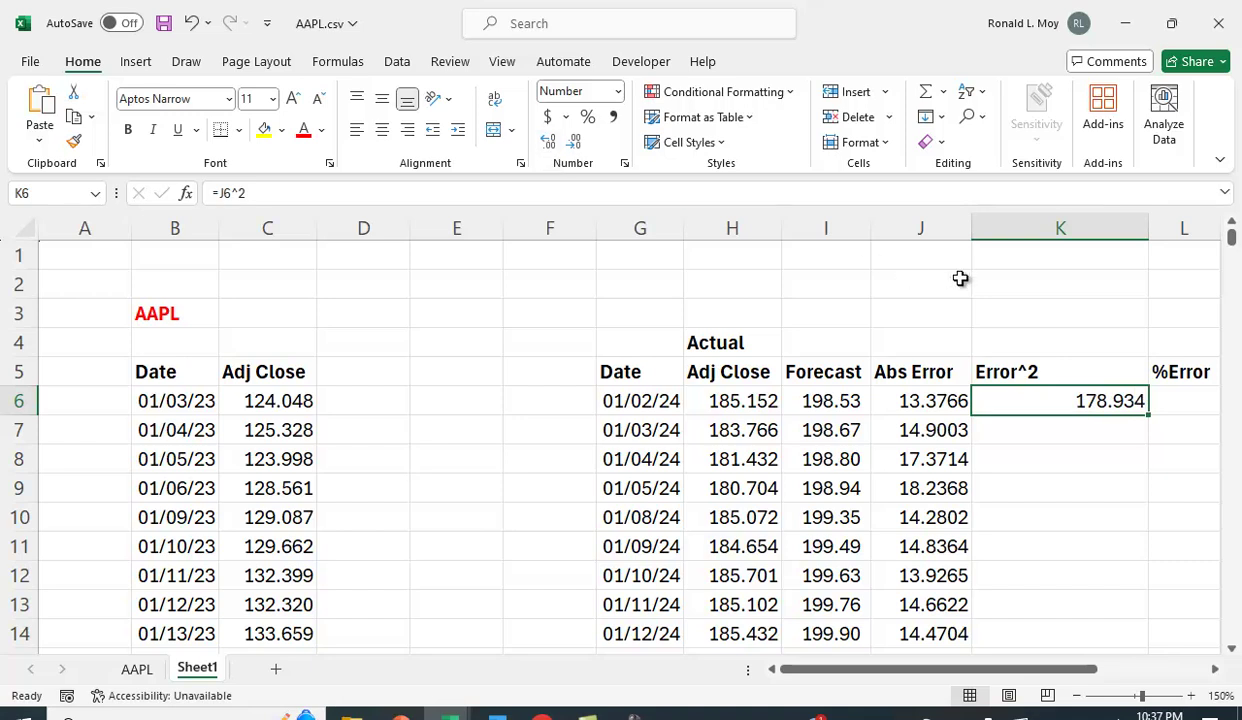
double_click(1151, 238)
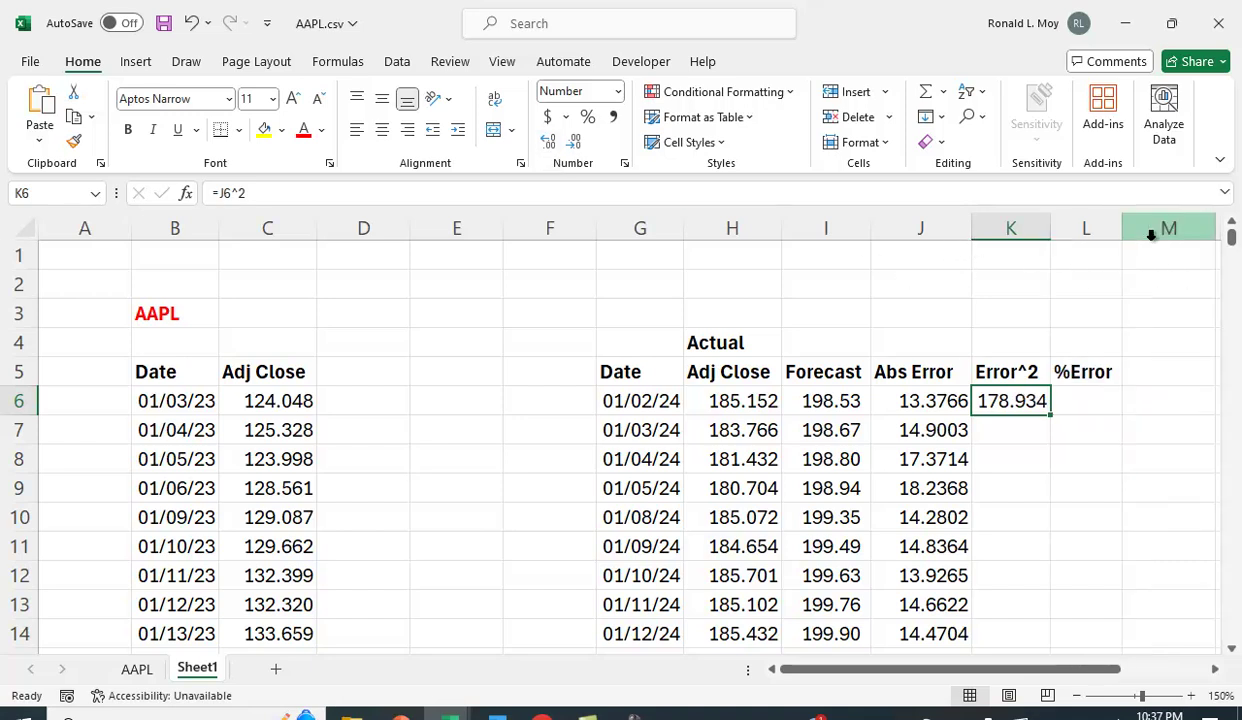
double_click(1051, 414)
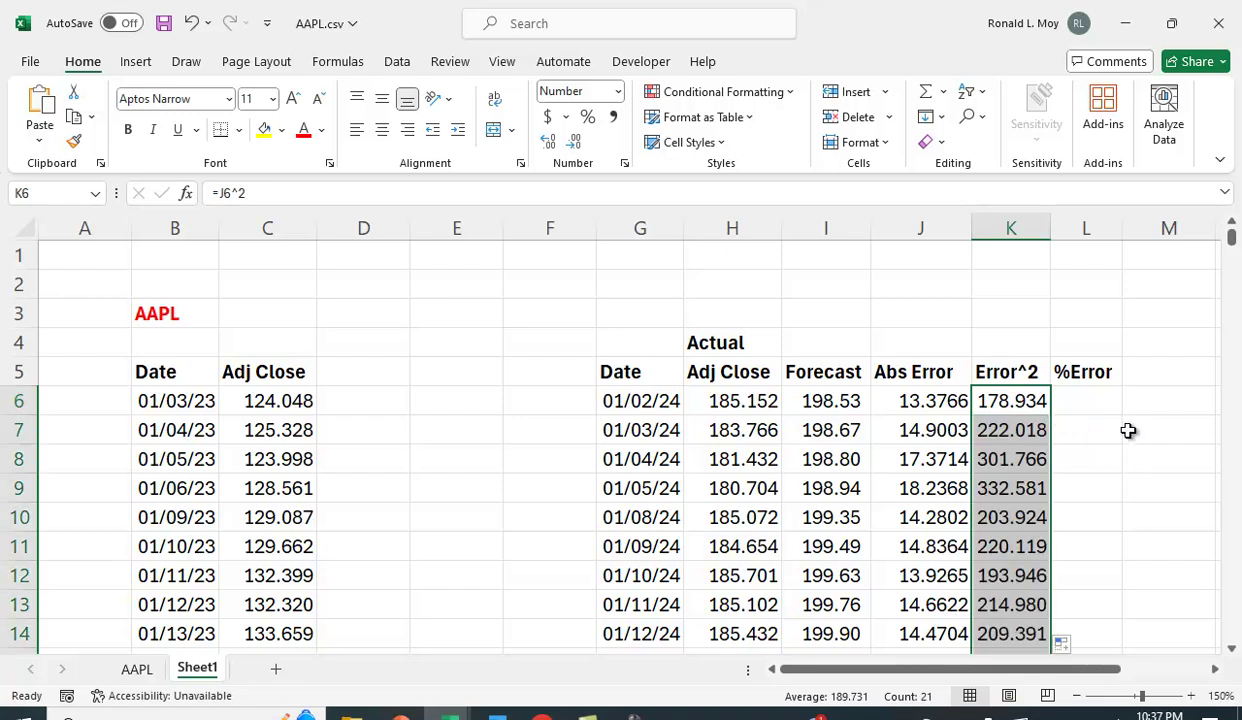
left_click(1062, 395)
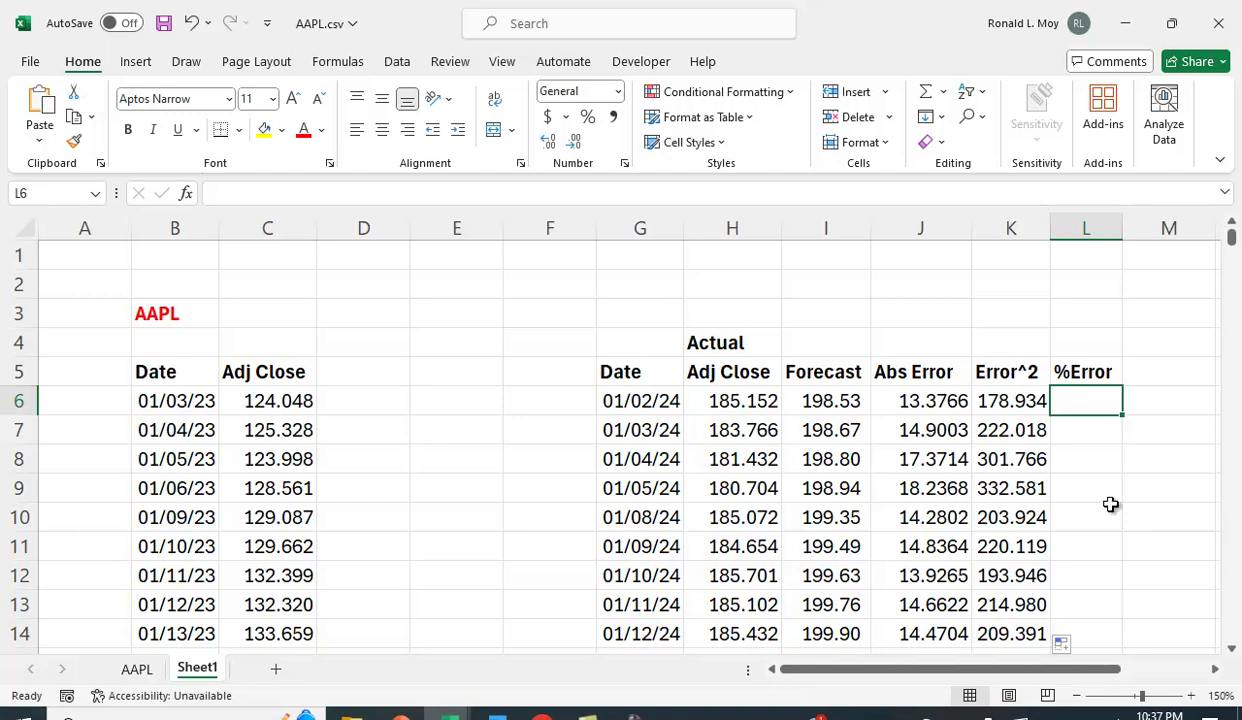
Step: Enter =J6/H6 in L6 for the first percentage error
type("=")
left_click(936, 403)
type("/")
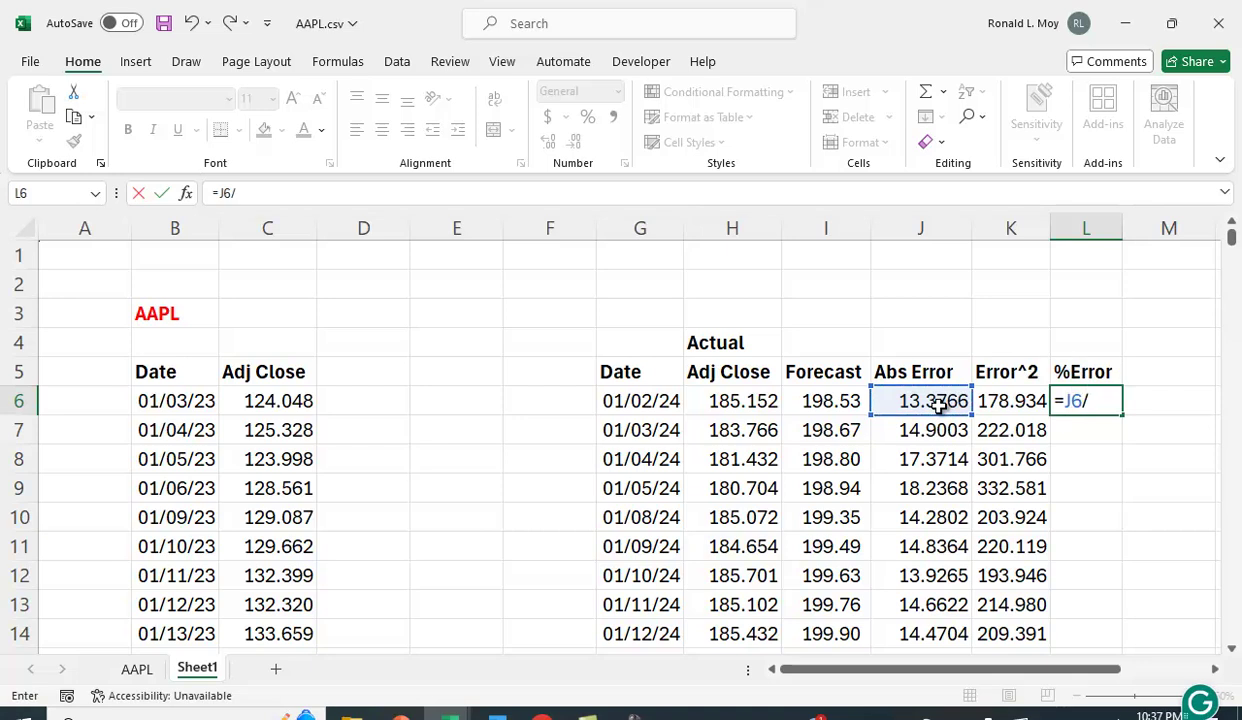
left_click(748, 402)
key("Return")
Step: Format L6 as a percentage with two decimals and fill it down to row 26
left_click(1068, 403)
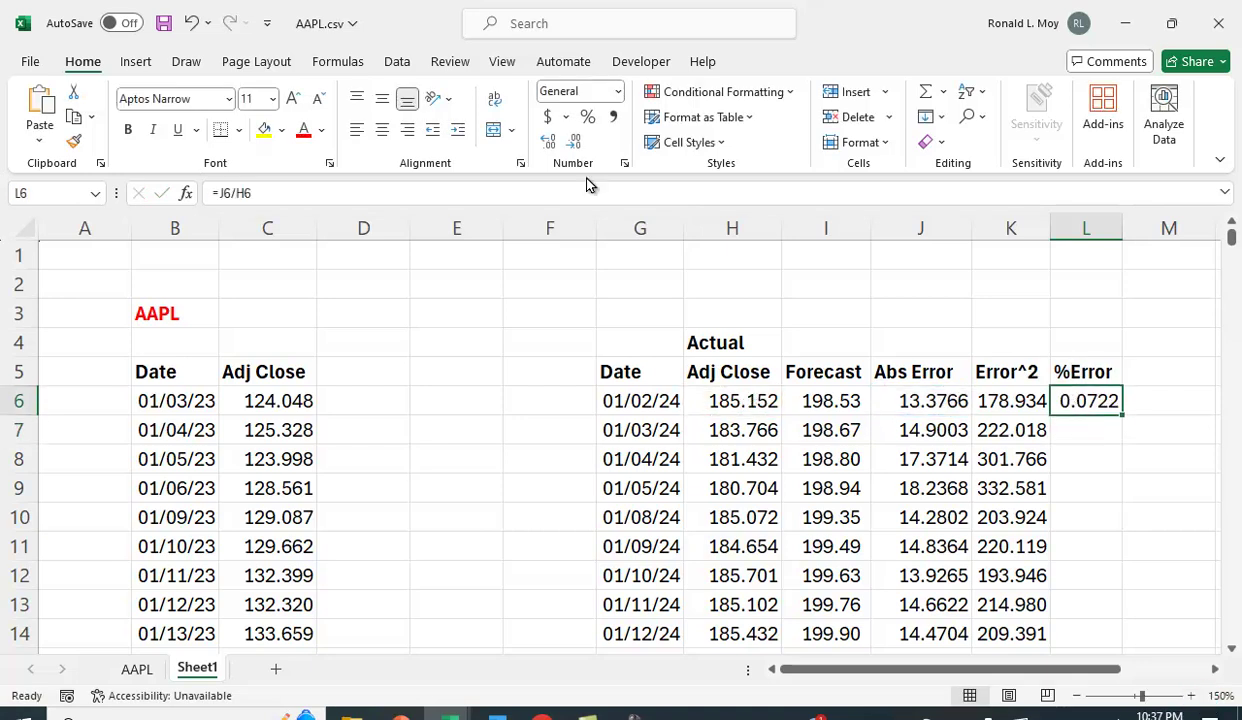
left_click(588, 118)
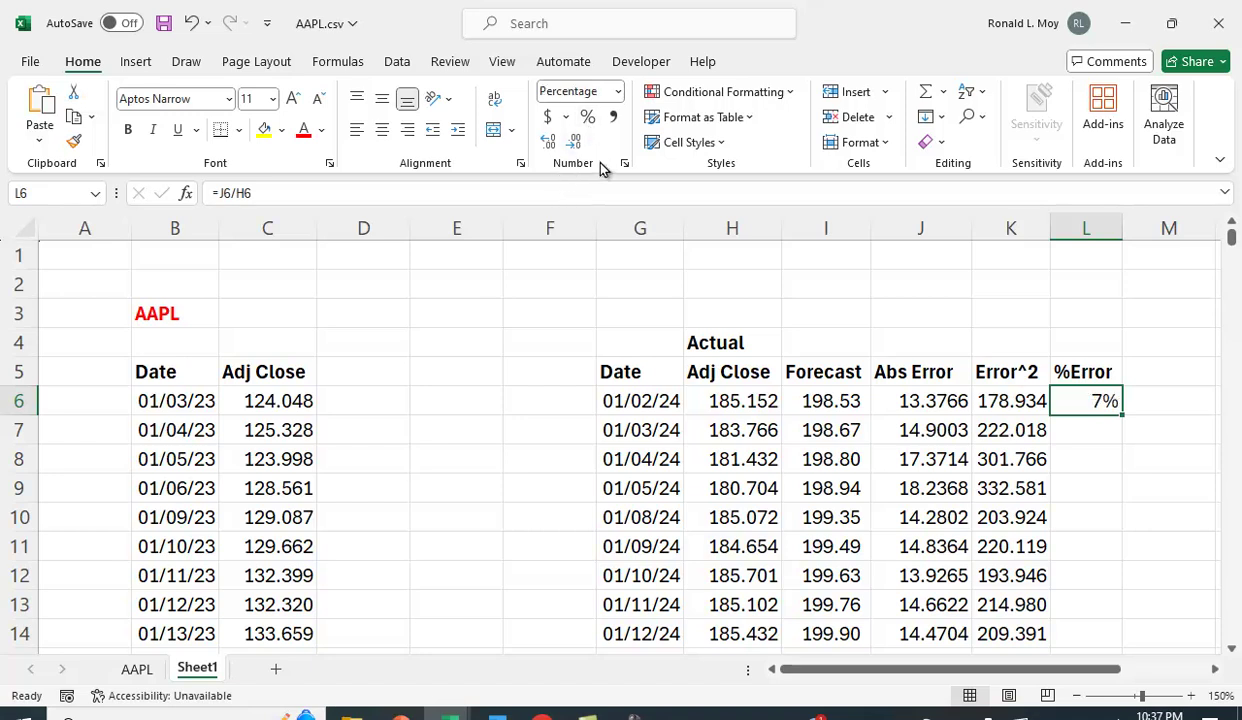
left_click(549, 145)
left_click(549, 145)
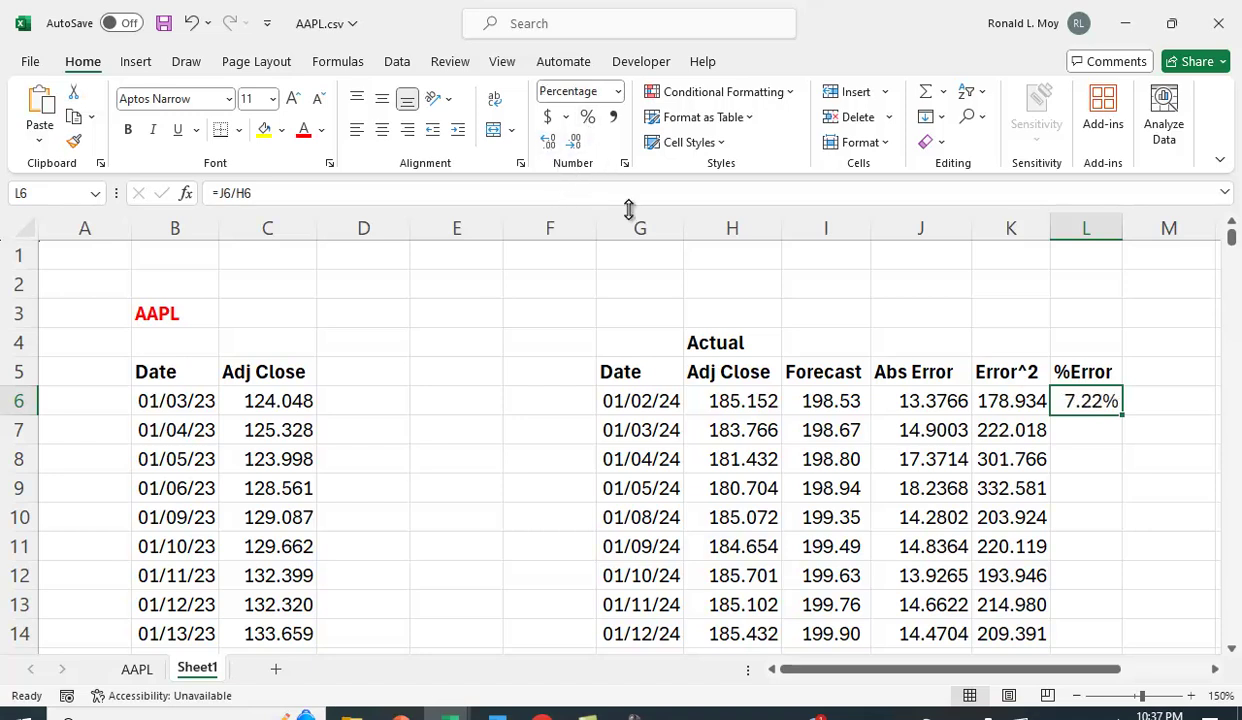
double_click(1124, 418)
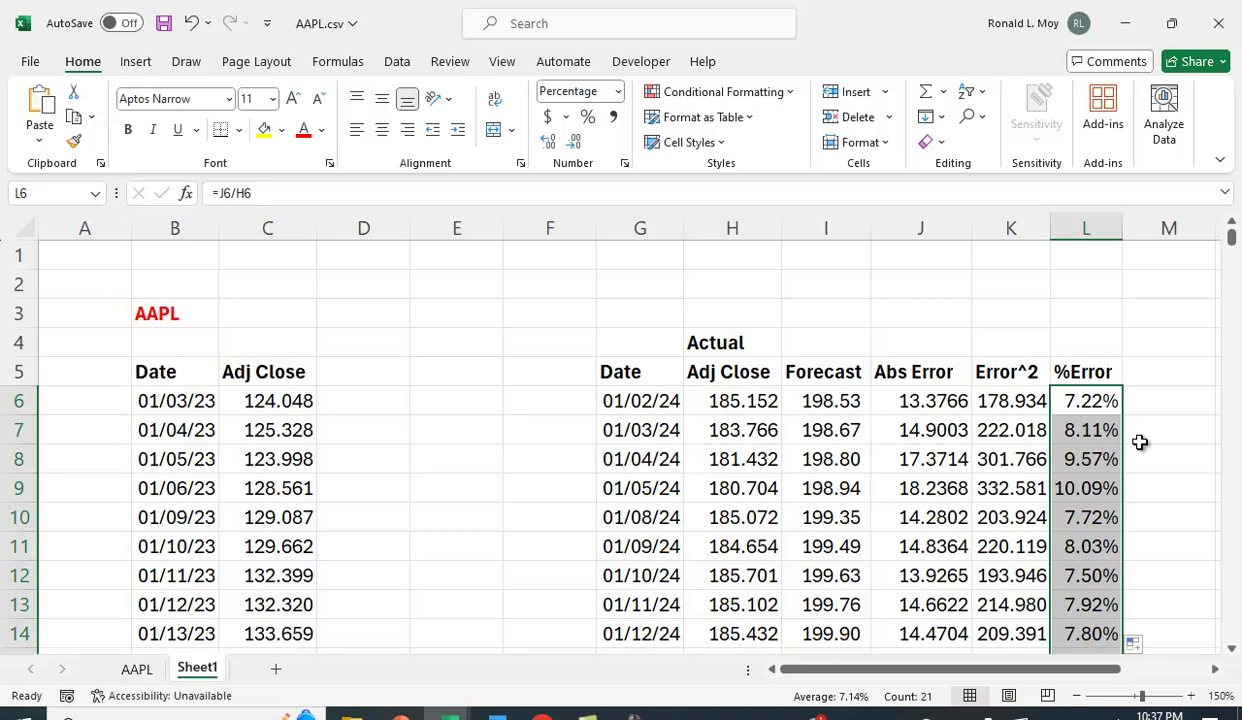
scroll(1140, 442, "down", 5)
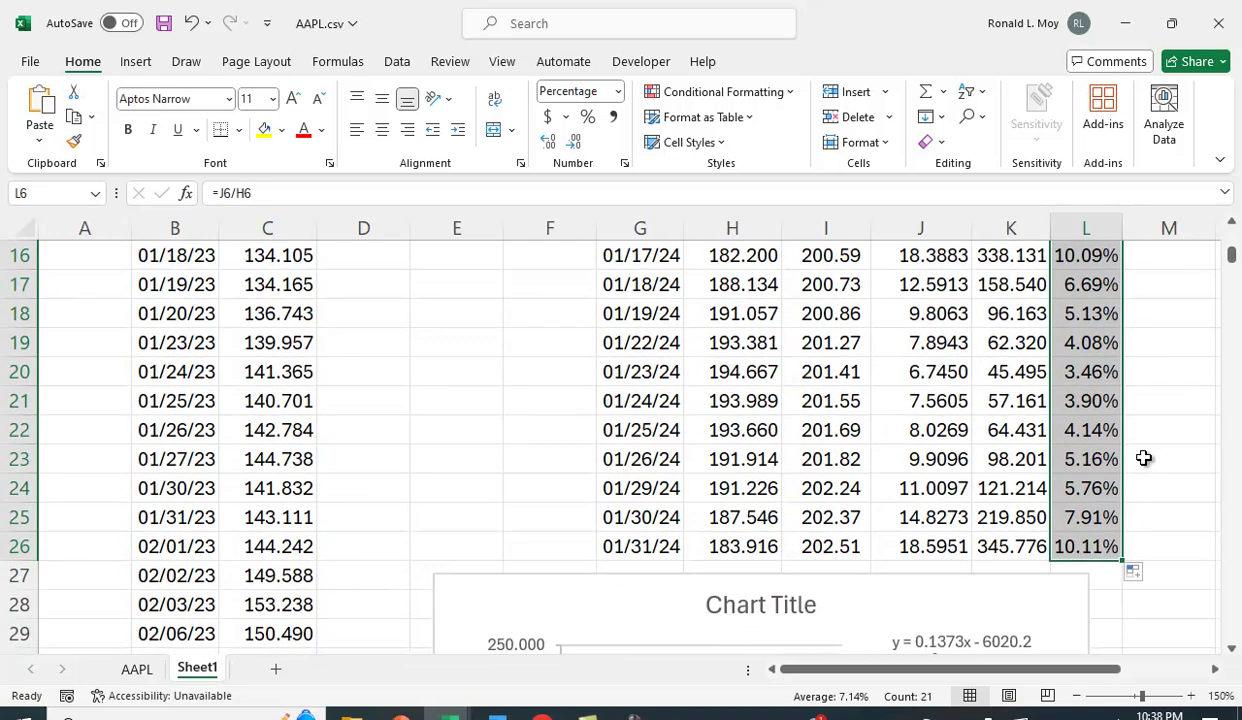
Step: Move the trendline chart down so it starts near row 30
left_click(992, 630)
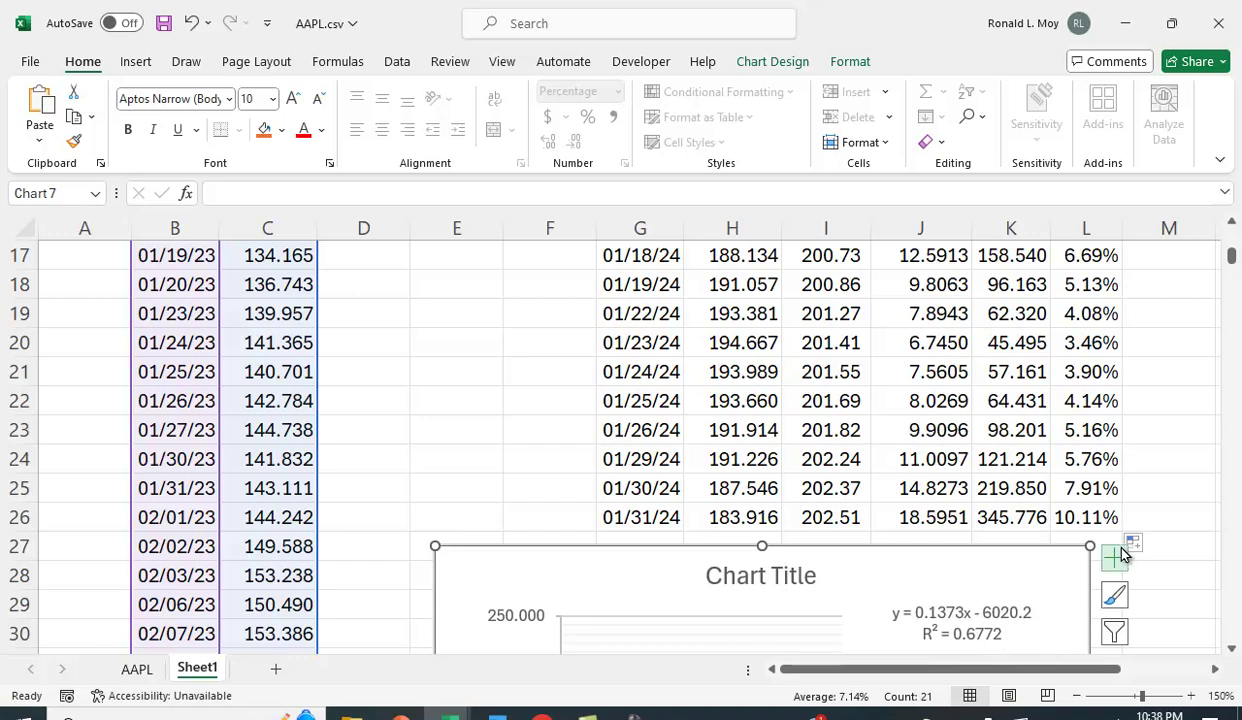
scroll(1165, 512, "down", 1)
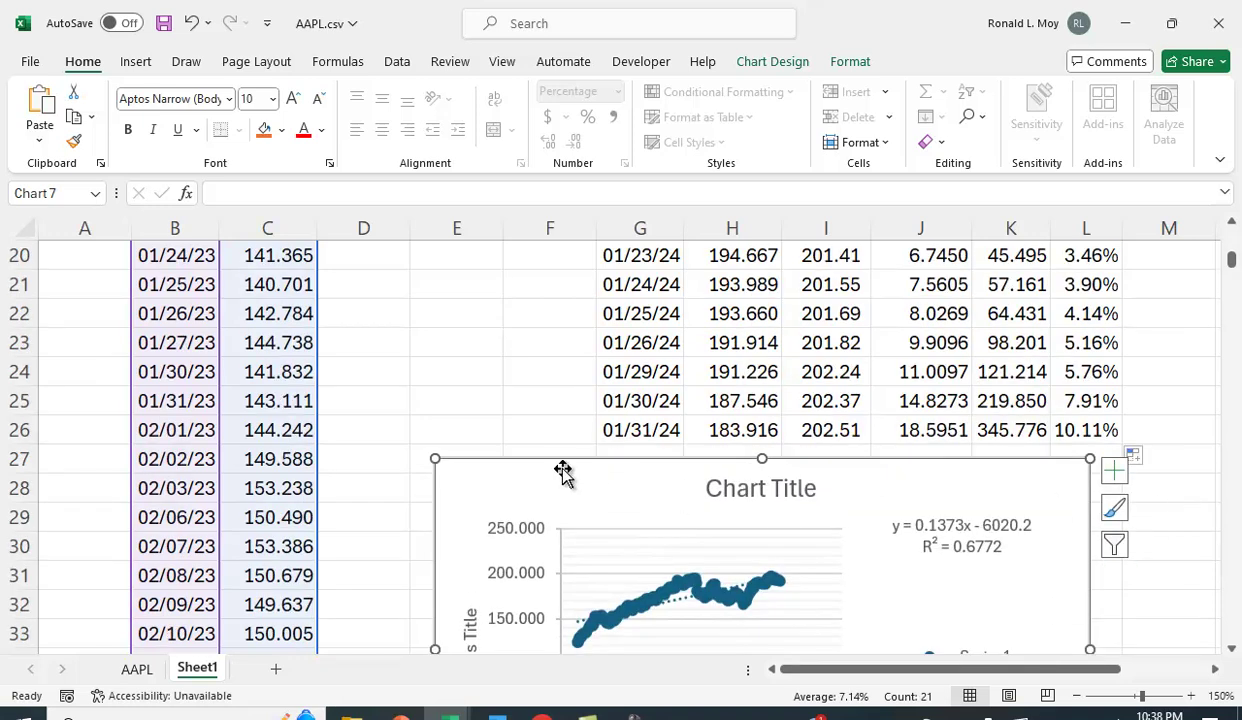
left_click_drag(563, 473, 611, 561)
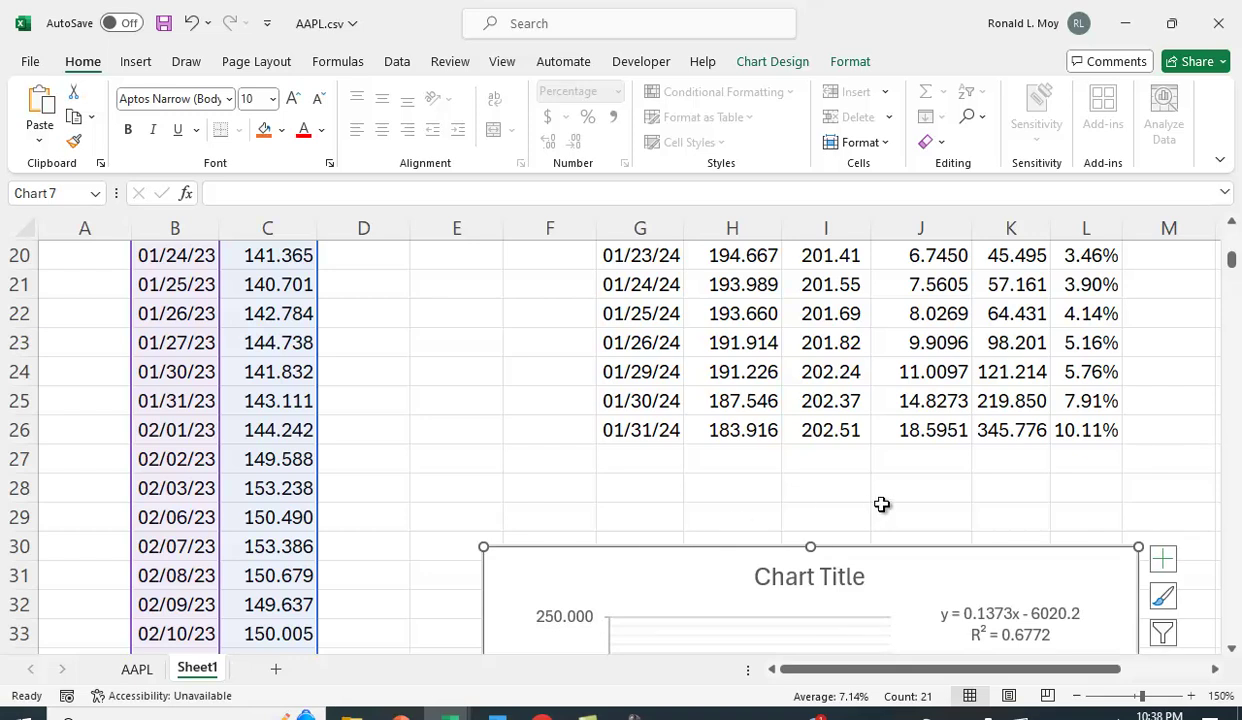
Step: Enter =AVERAGE(J6:J26) in J27 and copy it across to K27 and L27
left_click(940, 460)
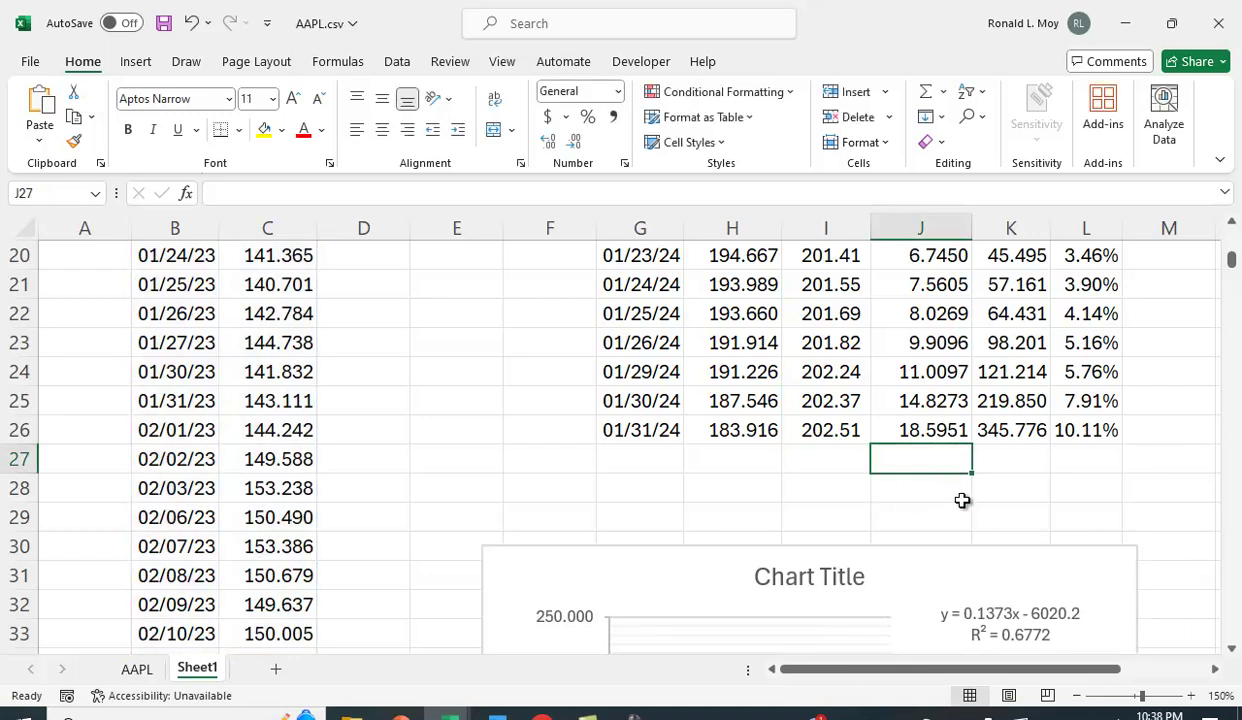
scroll(968, 515, "up", 7)
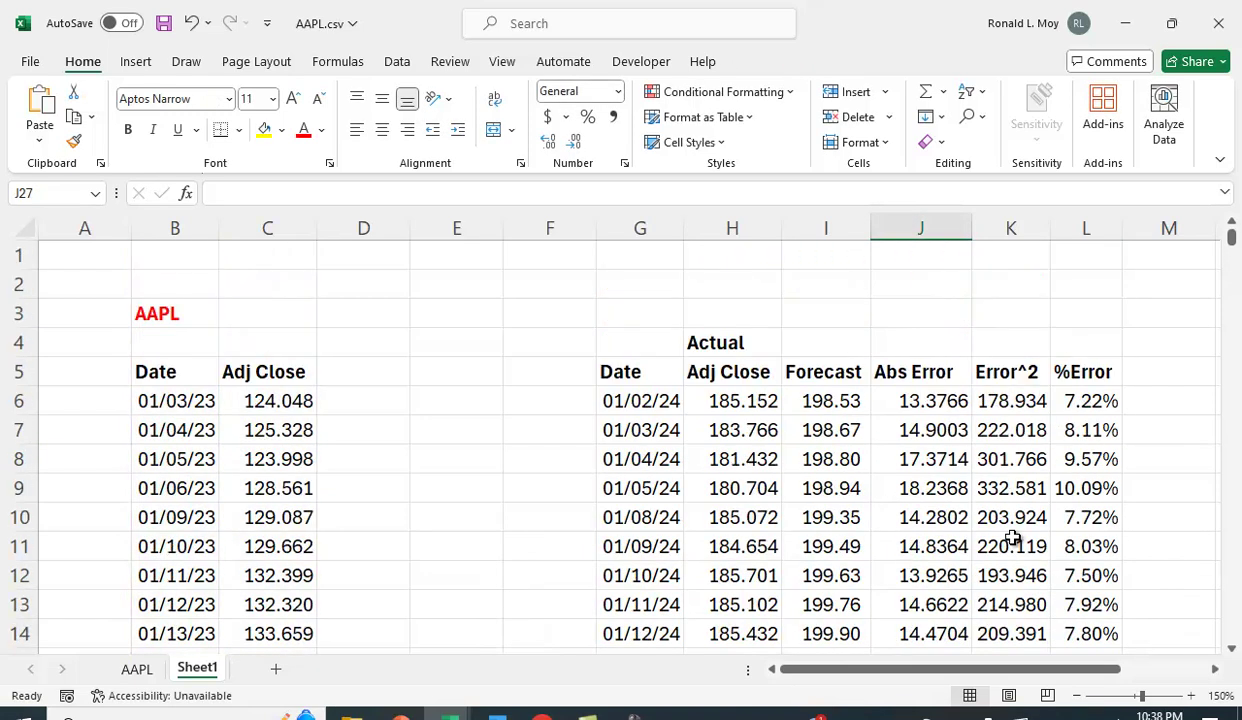
scroll(948, 396, "down", 4)
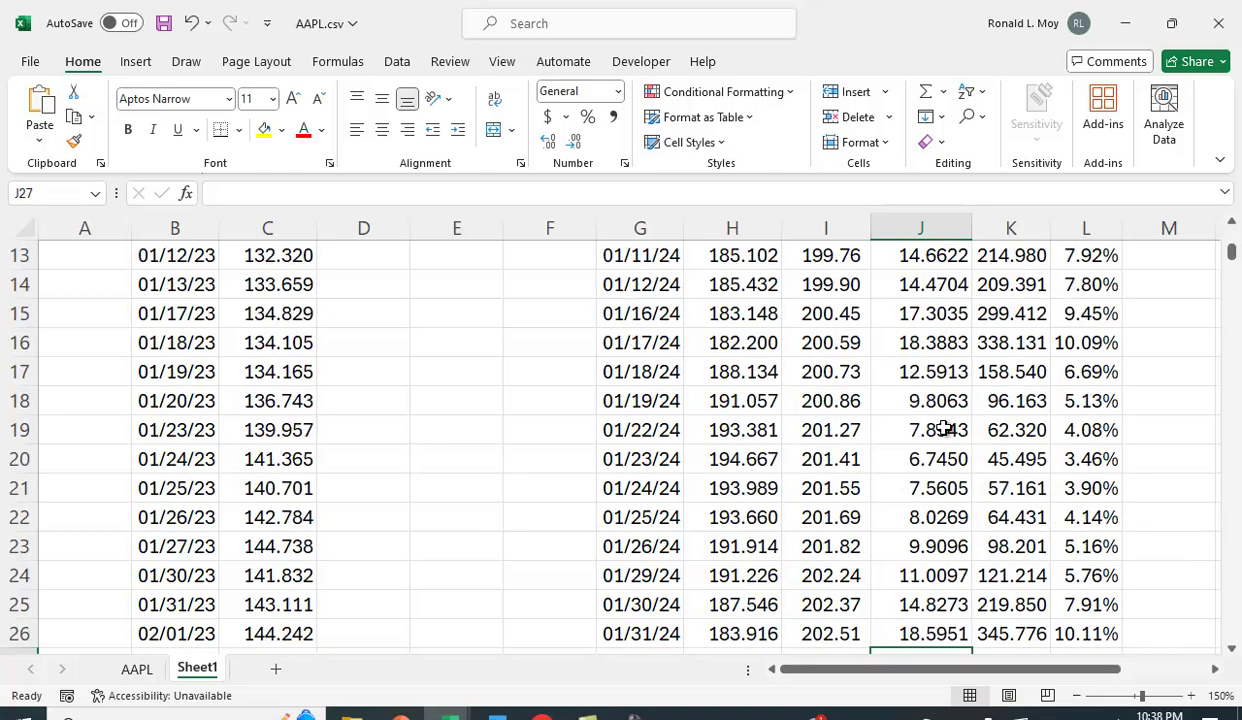
scroll(944, 428, "down", 2)
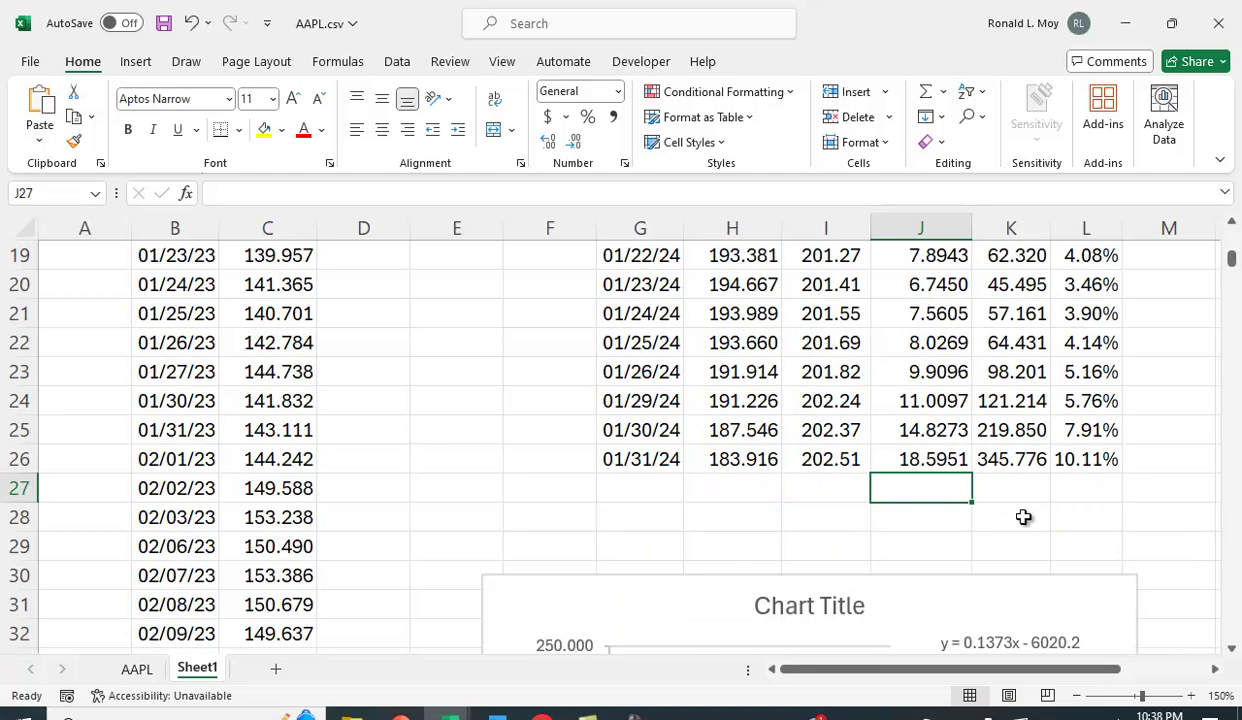
type("=aver")
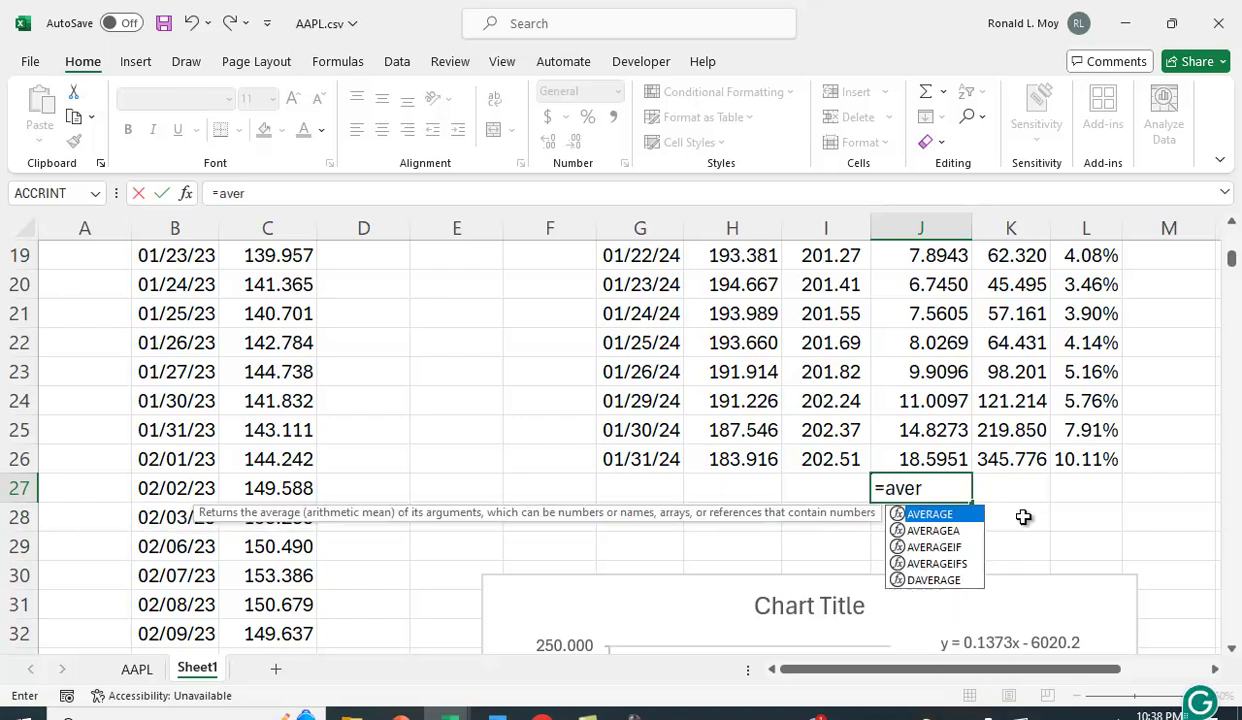
type("age(")
scroll(915, 463, "up", 6)
left_click(921, 401)
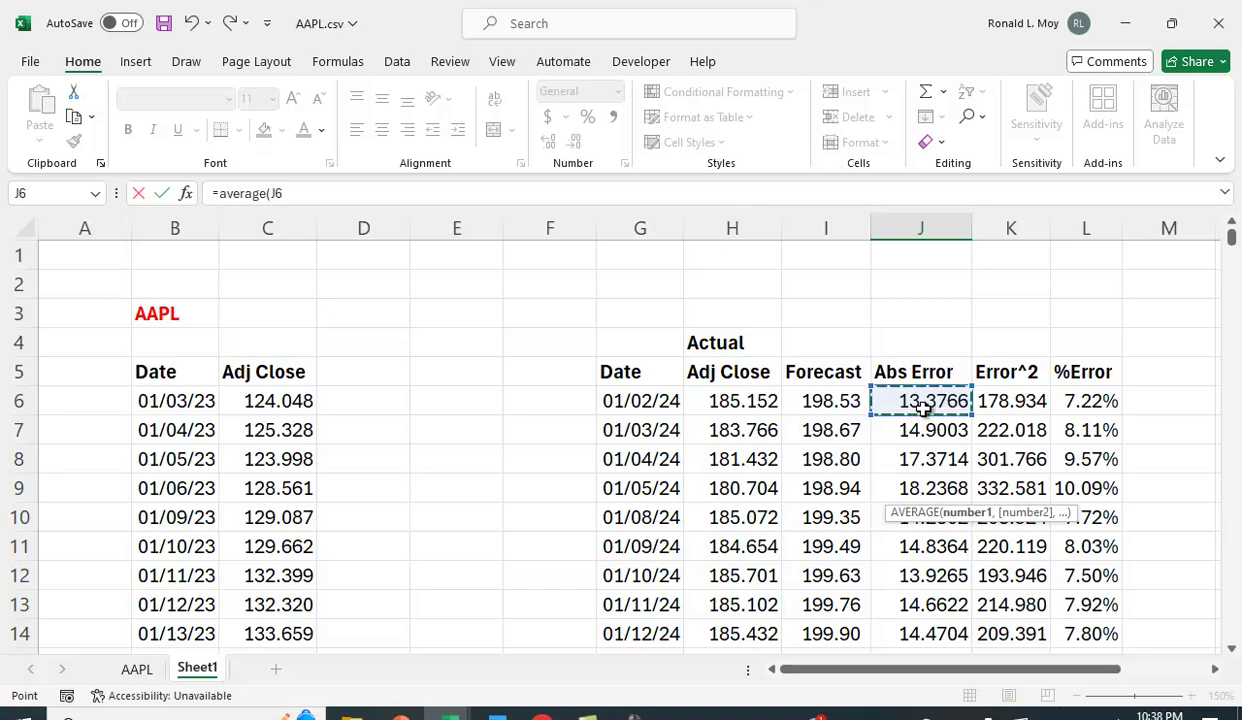
key("shift+Down")
key("shift+Down")
key("shift+Down")
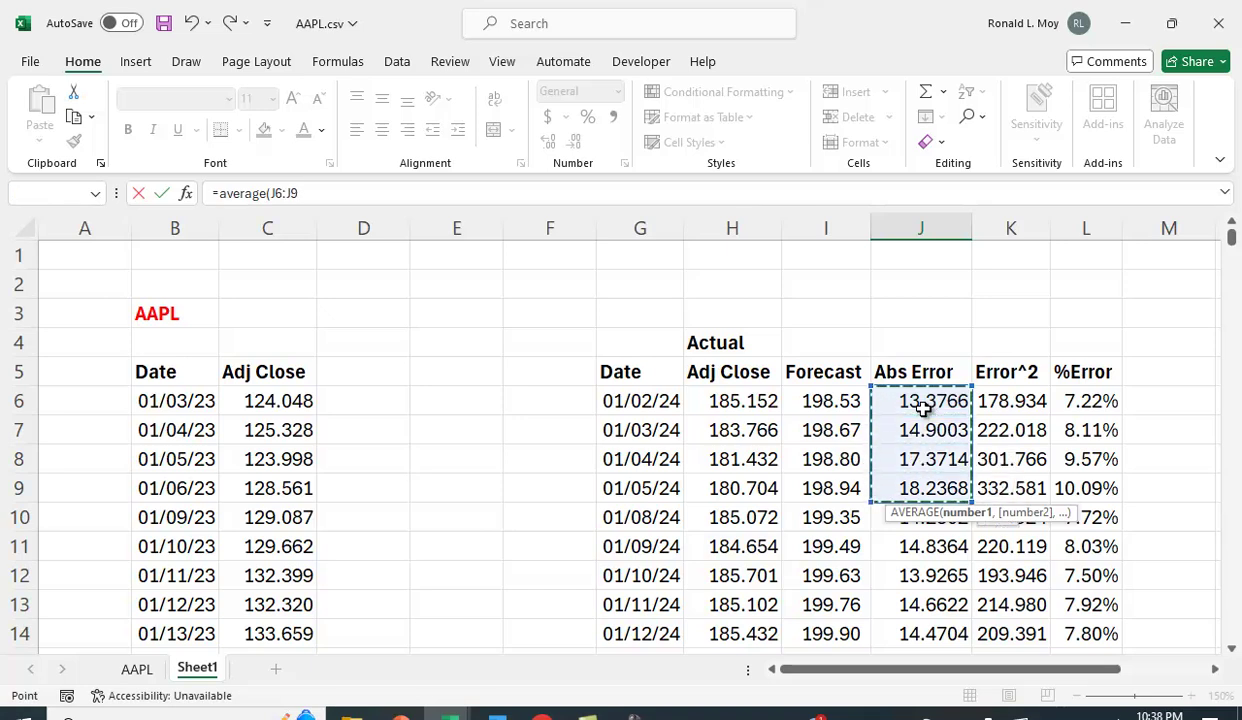
key("ctrl+shift+Down")
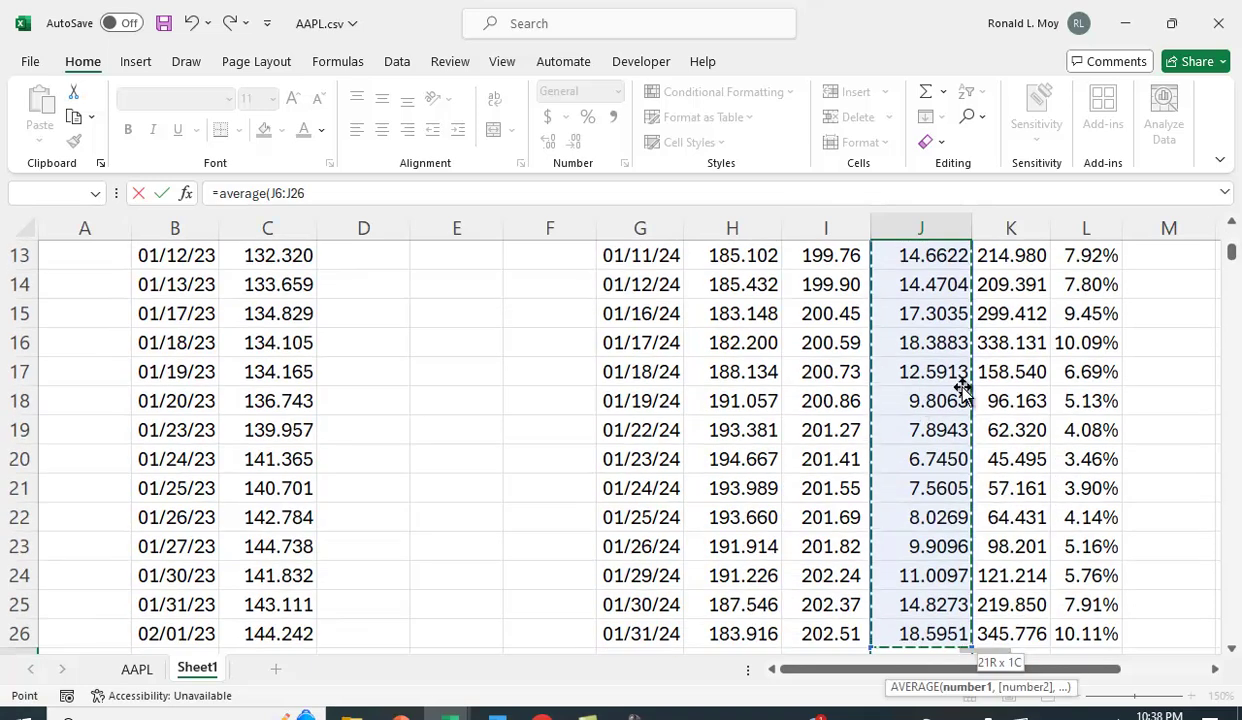
scroll(998, 442, "down", 1)
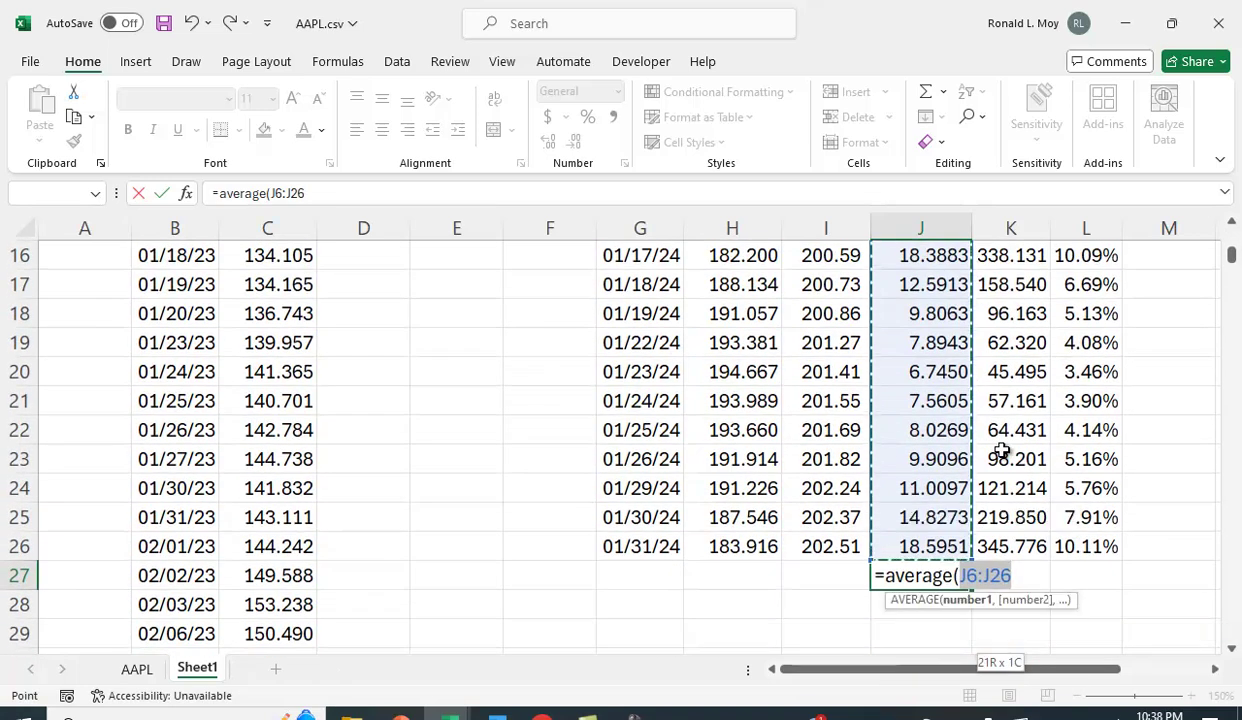
type(")")
key("Return")
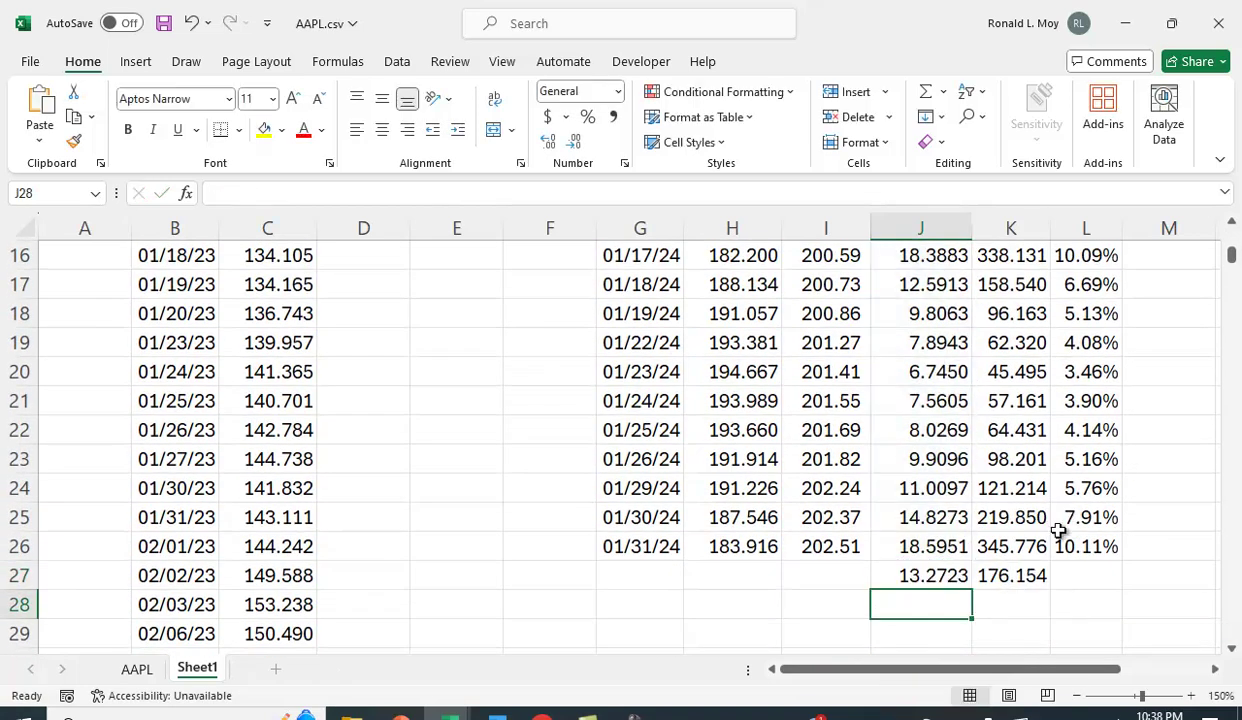
left_click(912, 577)
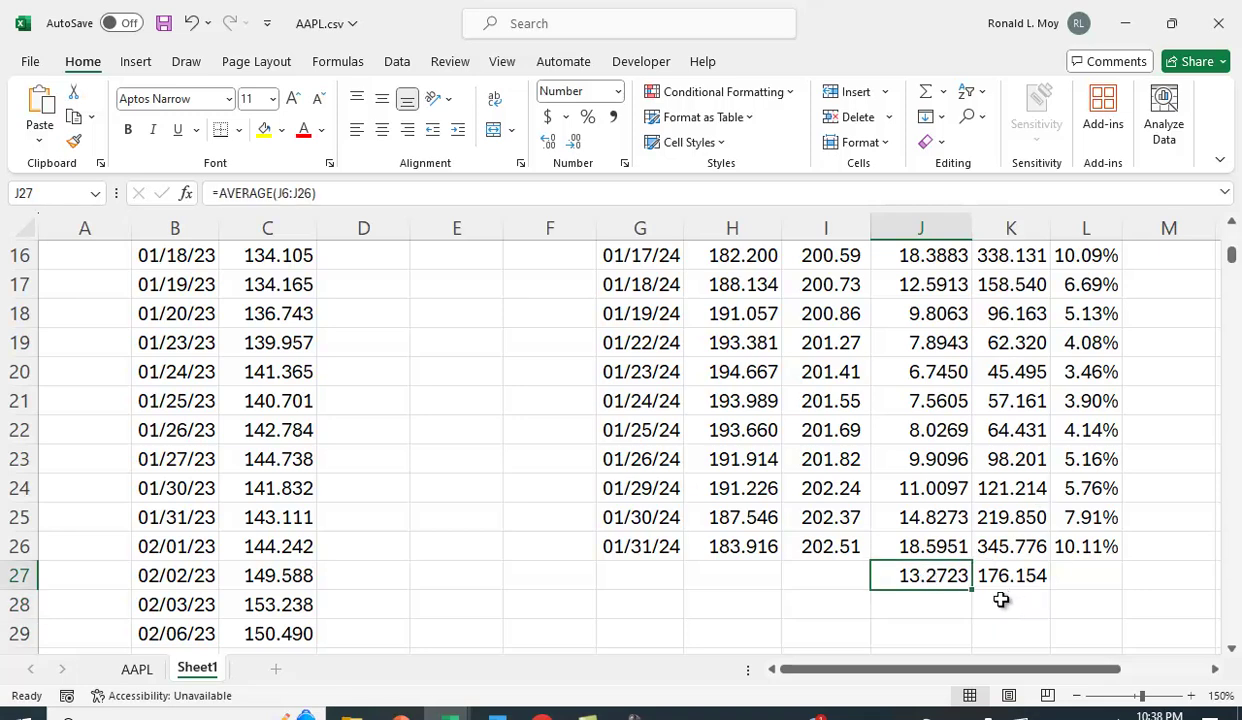
left_click_drag(973, 591, 1097, 592)
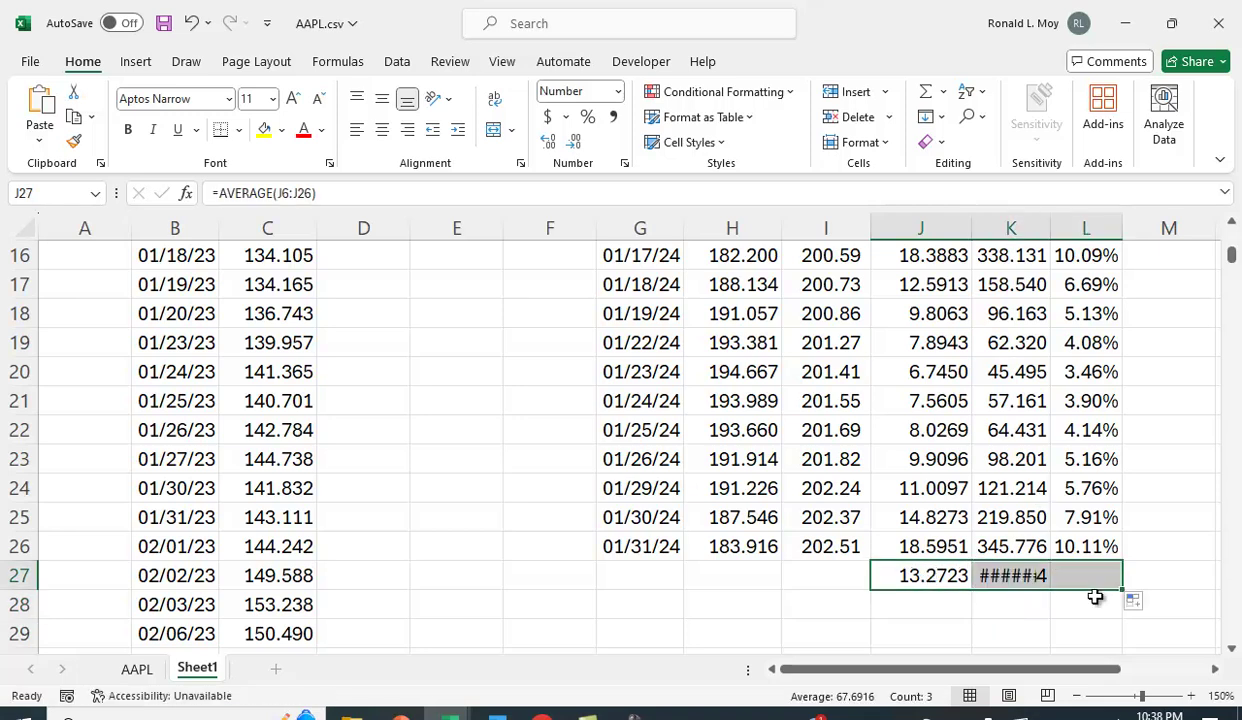
Step: Autofit column K so the Error^2 average reads 189.7310
left_click(1195, 400)
double_click(1050, 230)
left_click(1024, 584)
Step: Format the %Error average in L27 as a two-decimal percentage, 7.14%
left_click(1128, 579)
left_click(587, 119)
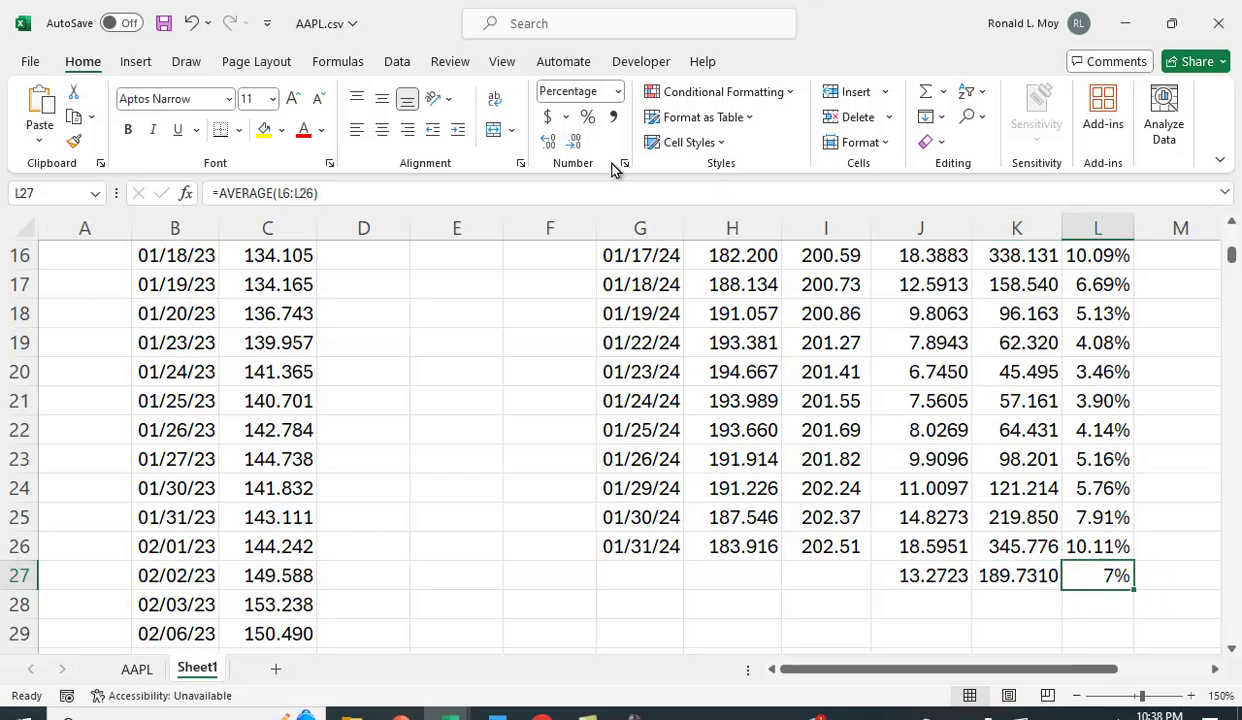
left_click(548, 146)
left_click(1168, 458)
left_click(938, 578)
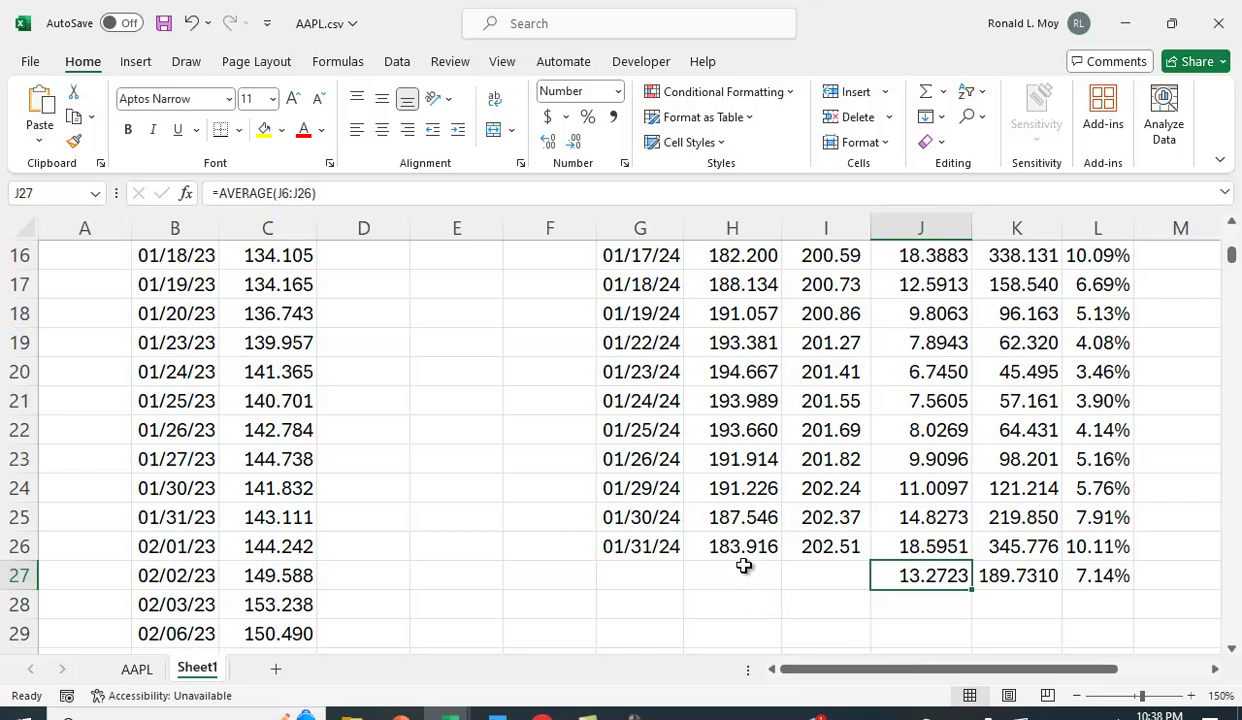
left_click(1100, 577)
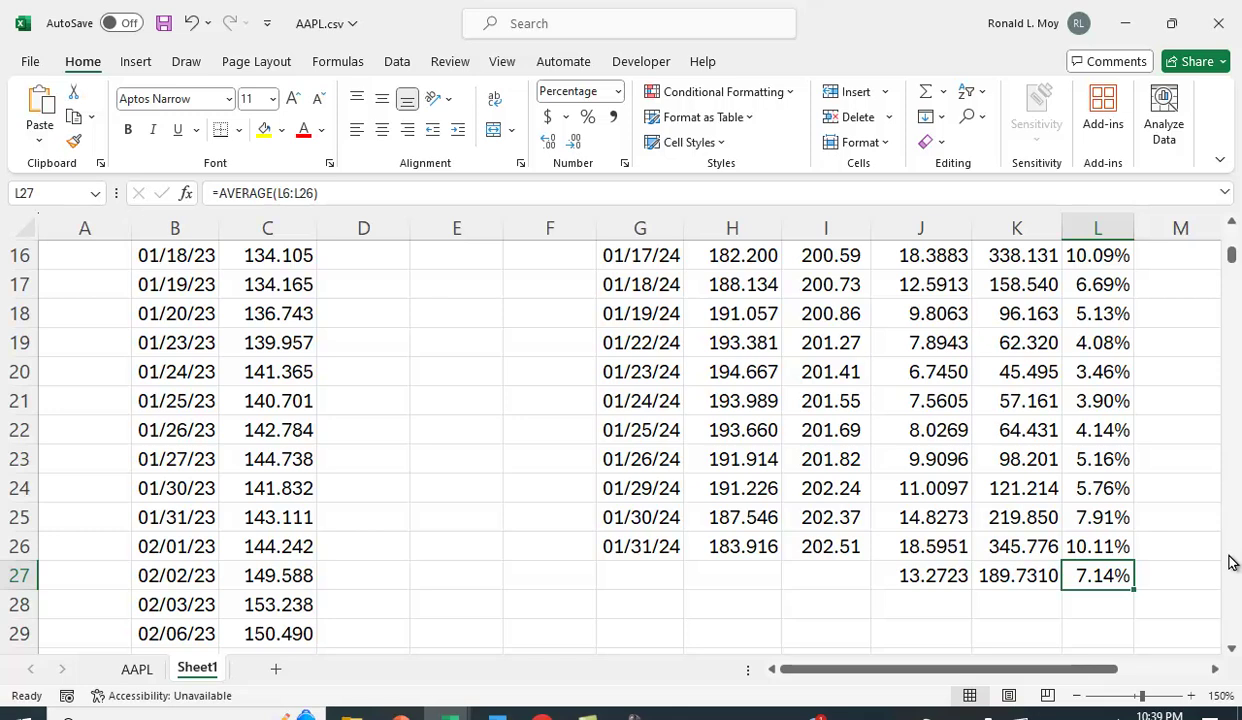
Step: Give the Abs Error, Error^2 and %Error averages in J27:L27 a yellow fill
scroll(1188, 578, "up", 3)
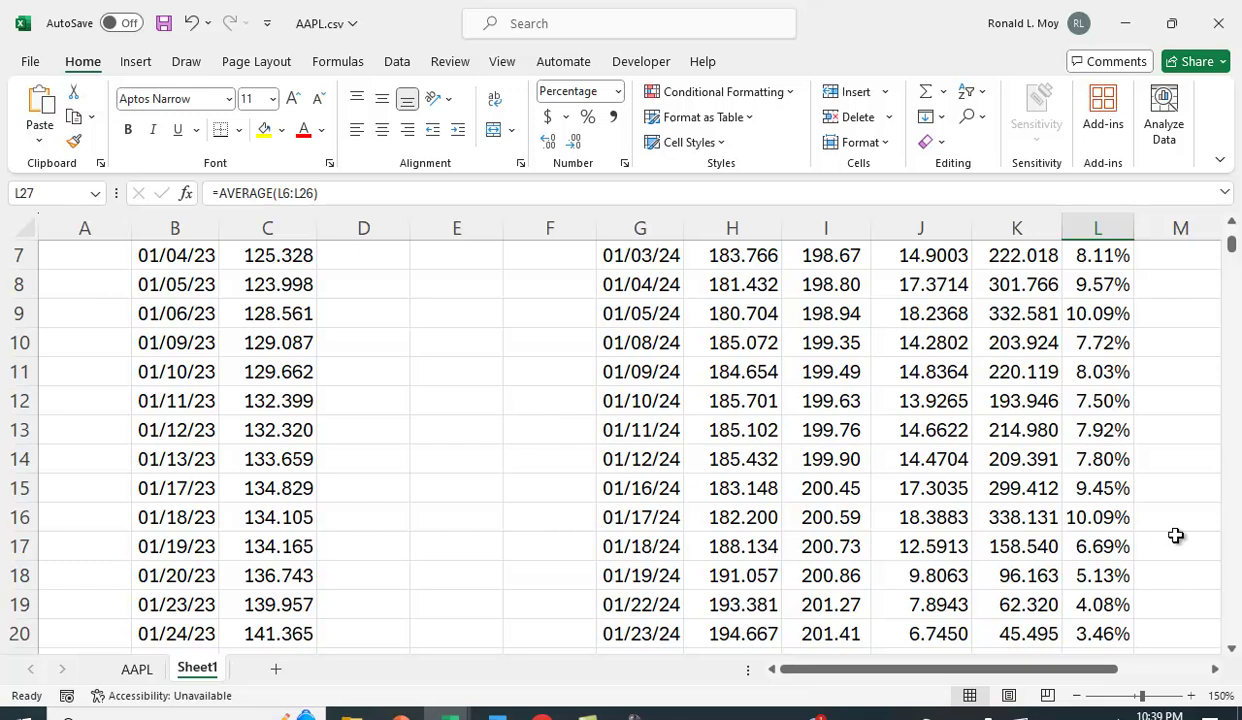
scroll(1205, 537, "down", 3)
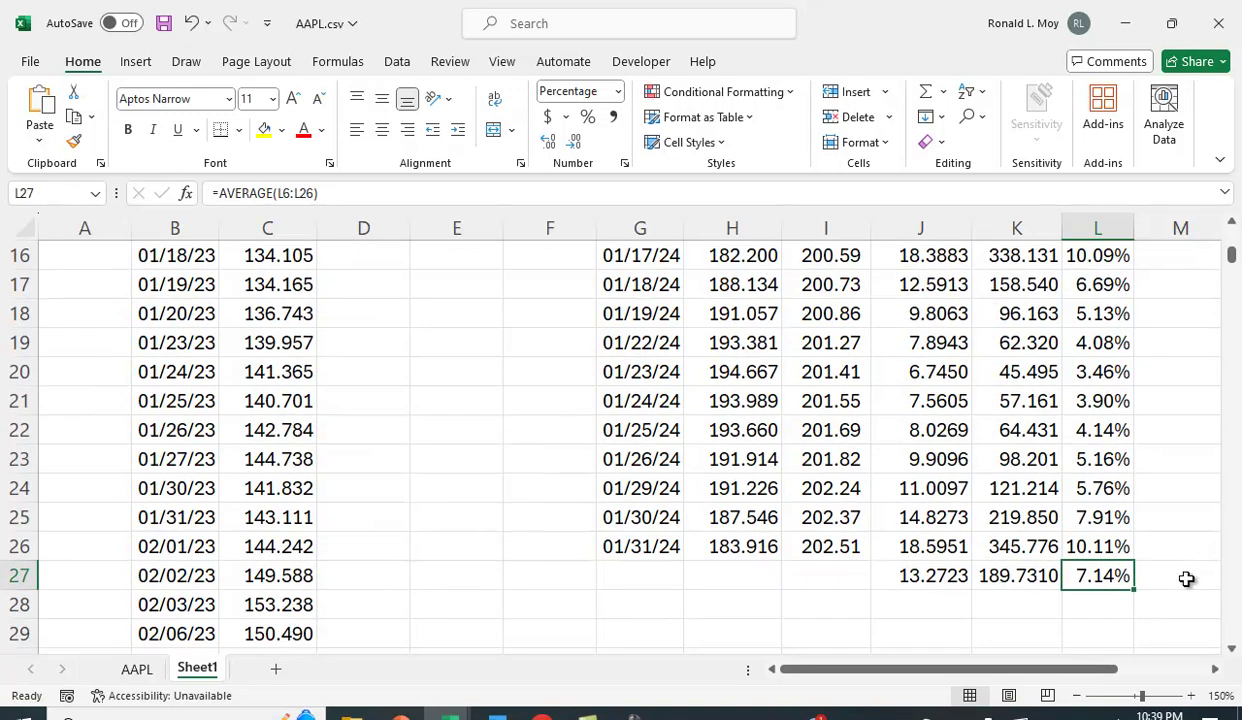
left_click_drag(912, 572, 1100, 580)
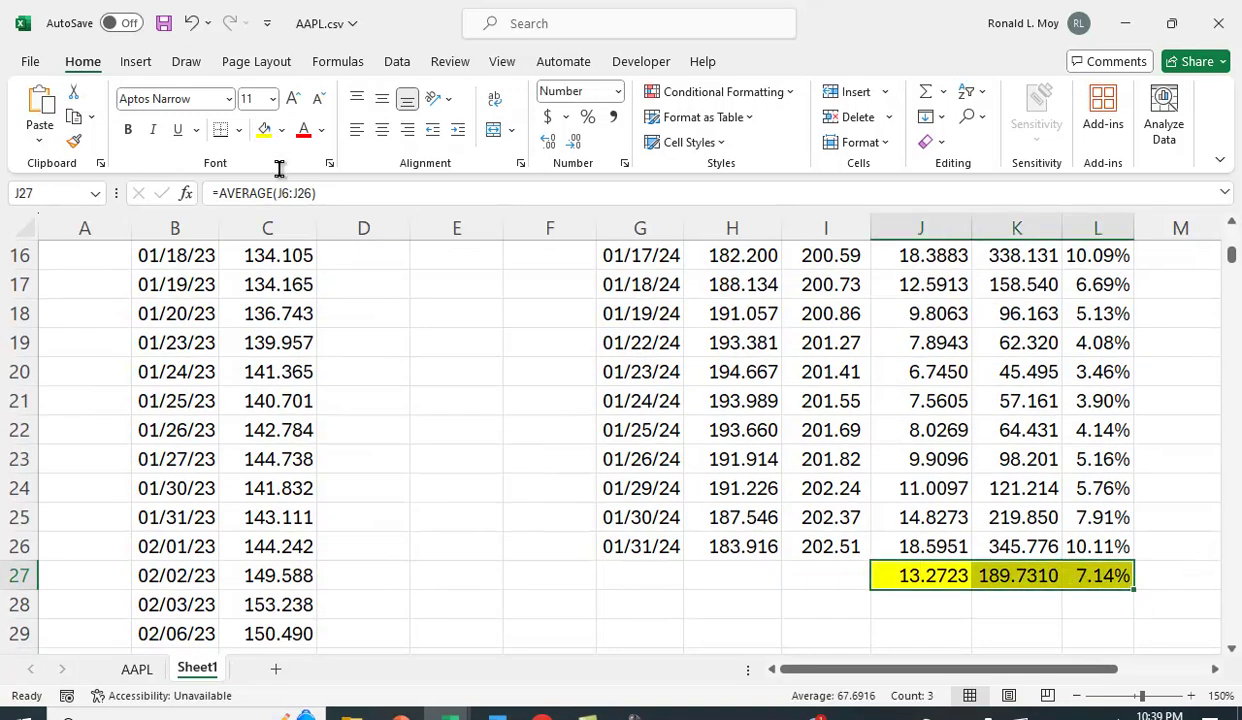
left_click(718, 600)
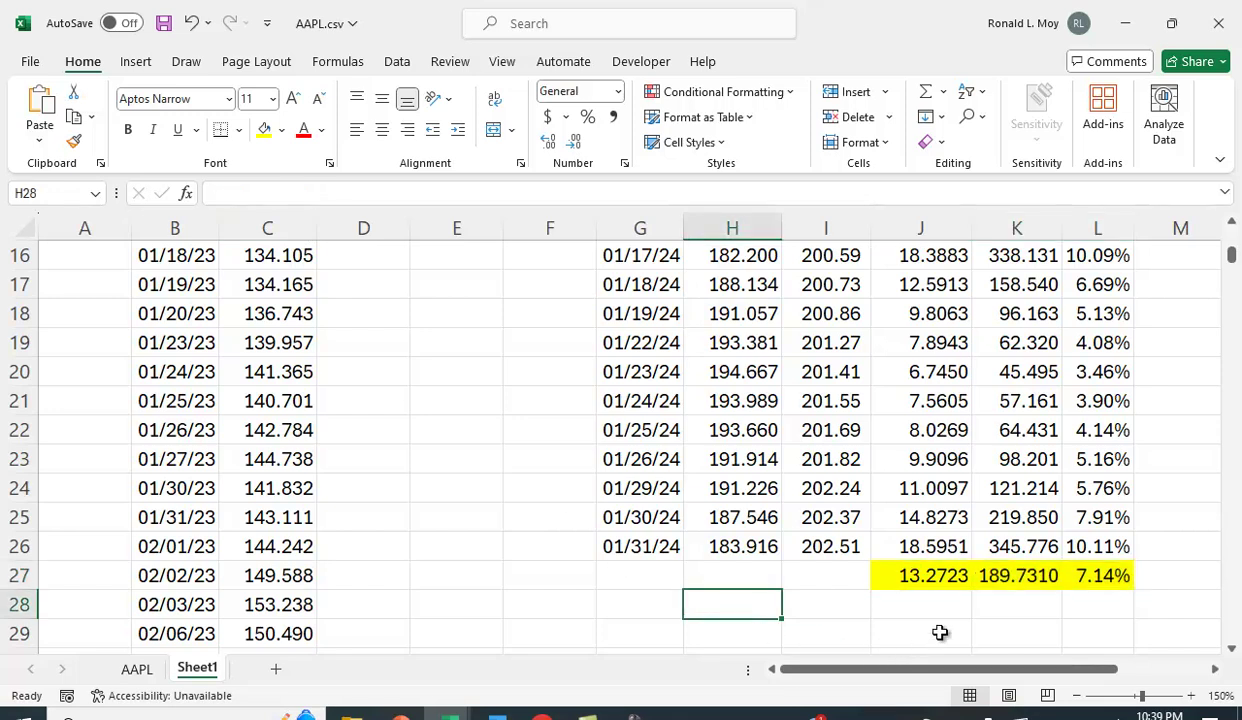
scroll(722, 493, "up", 5)
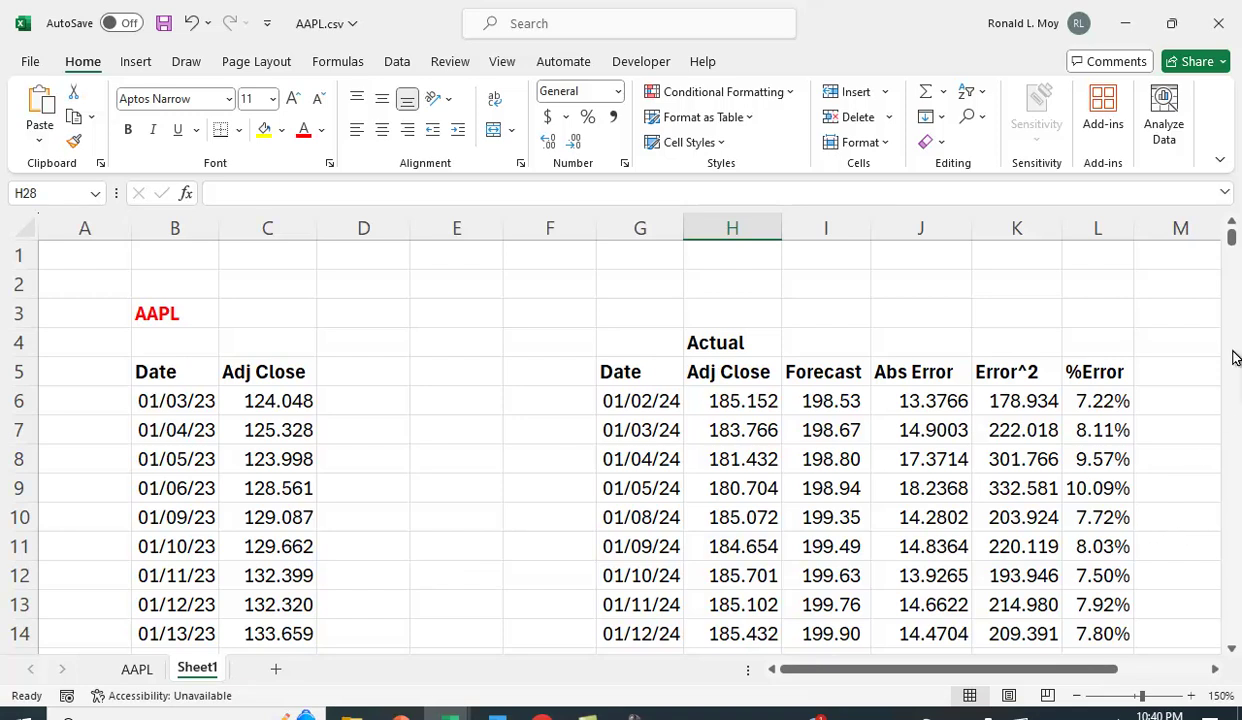
Step: Scroll below the table to show the AAPL scatter chart with its dotted linear trendline
mouse_move(1232, 248)
left_mouse_down()
mouse_move(1232, 292)
mouse_move(1229, 272)
left_mouse_up()
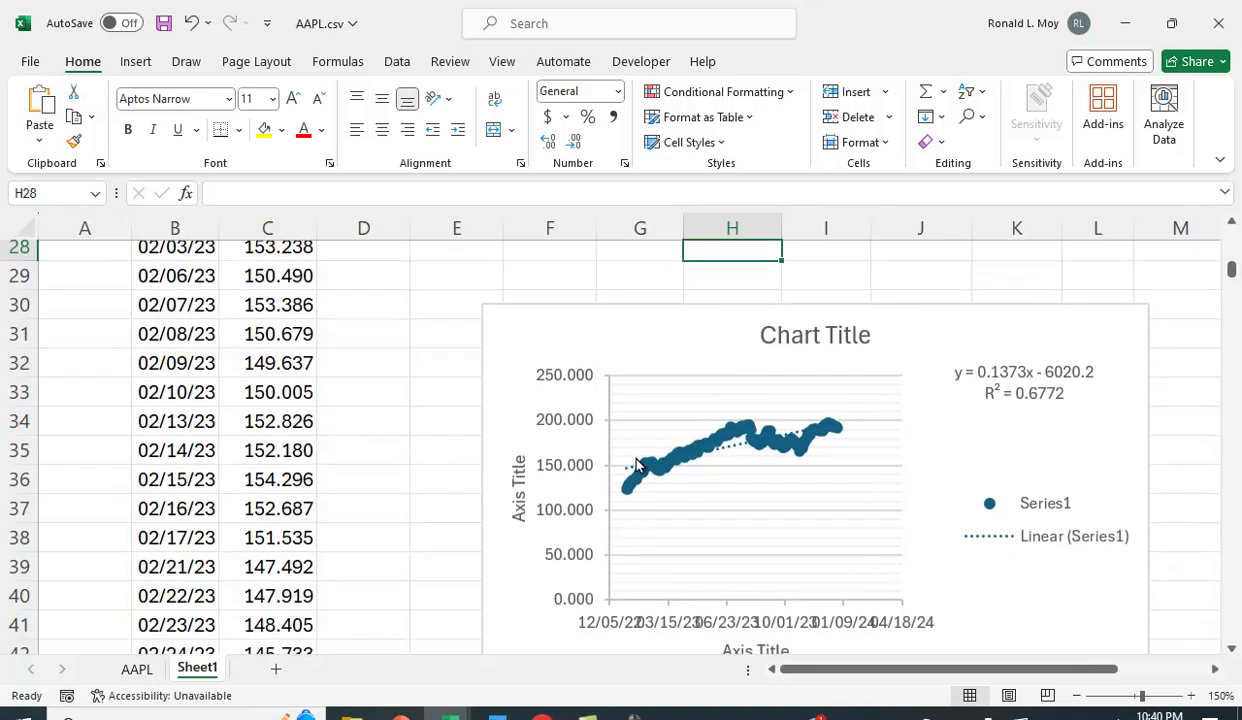